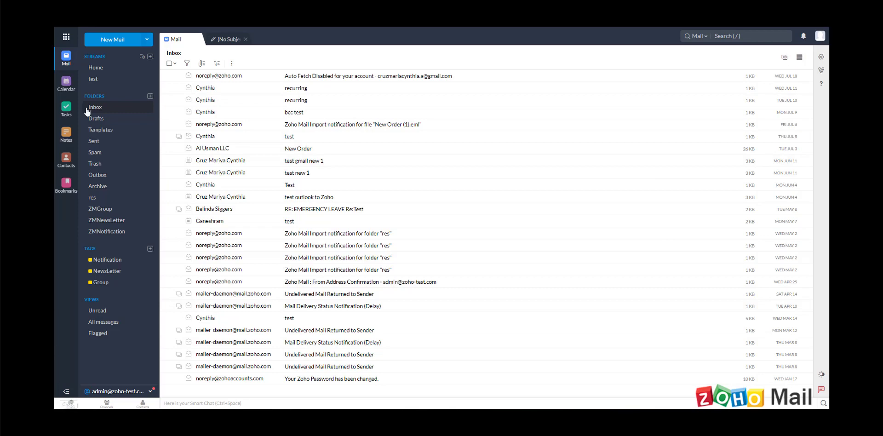
Look over the workplace apps list and the Calendar, Tasks, Contacts and Bookmarks sections, ending back in Mail
left_click(66, 40)
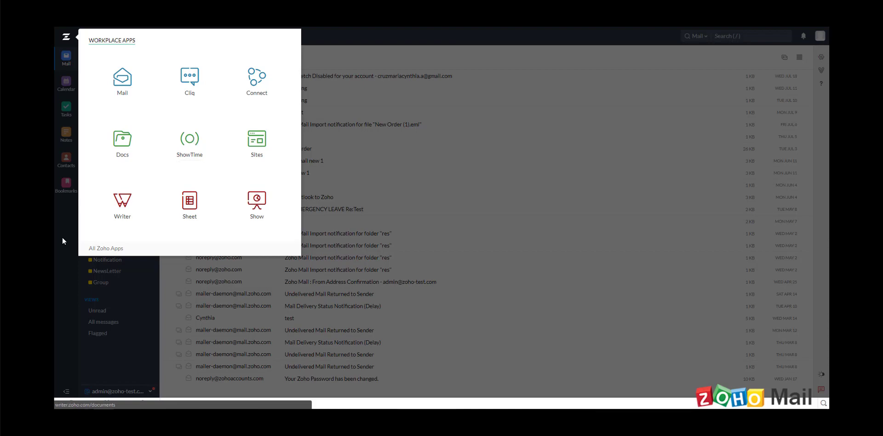
left_click(55, 227)
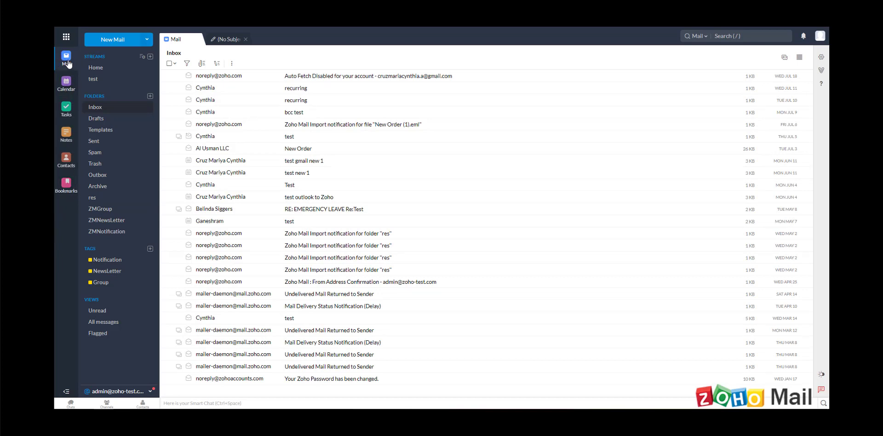
left_click(66, 86)
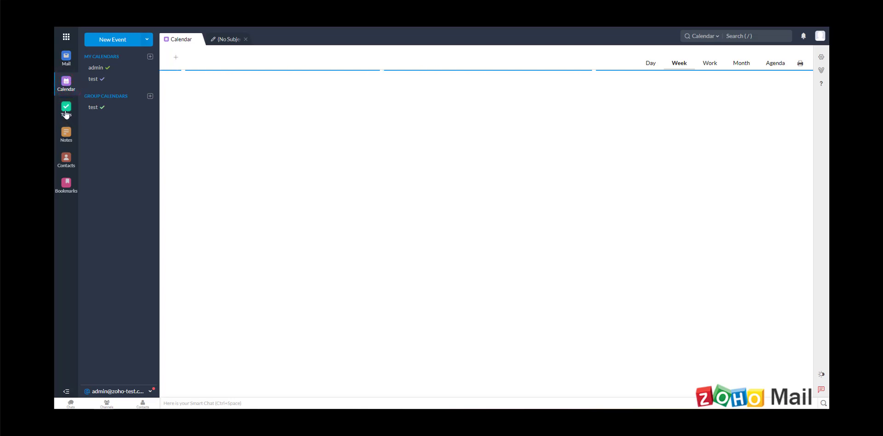
left_click(66, 109)
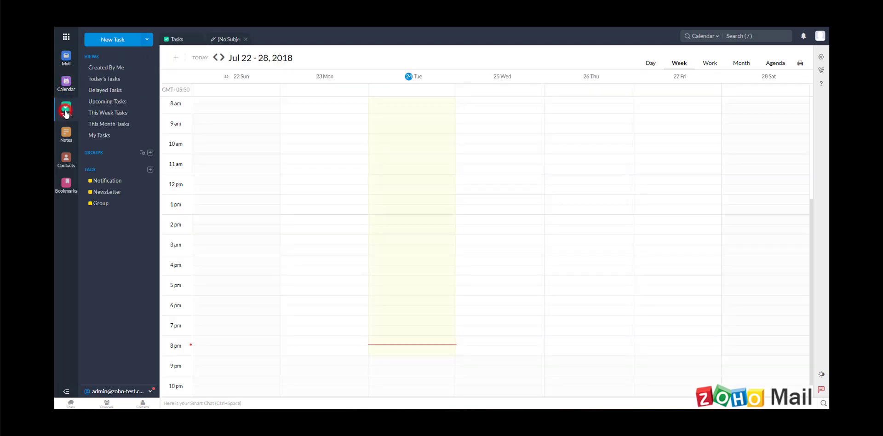
left_click(66, 159)
left_click(66, 185)
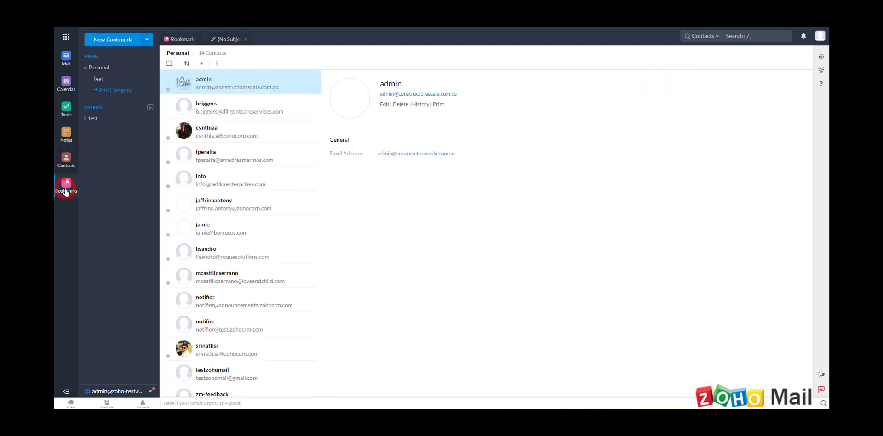
left_click(68, 64)
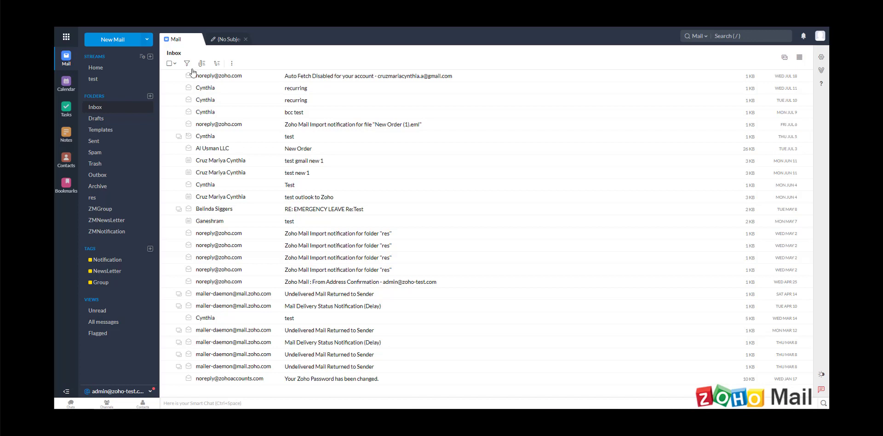
Select all inbox emails, clear the selection and view the options for selecting by category
left_click(170, 66)
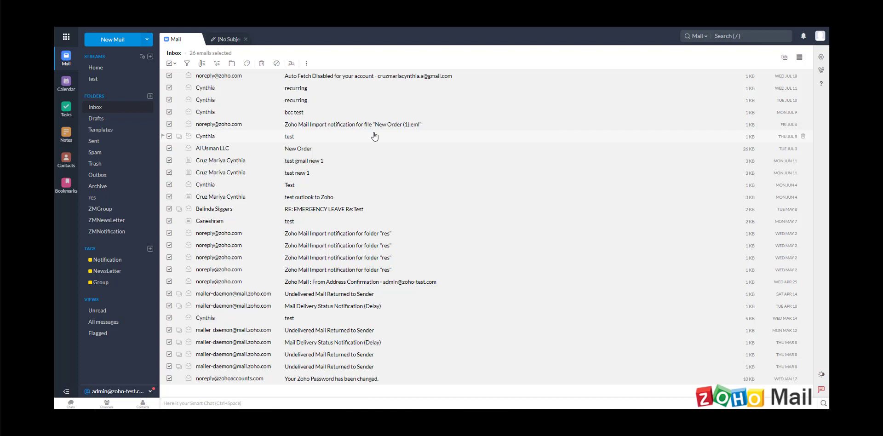
left_click(169, 64)
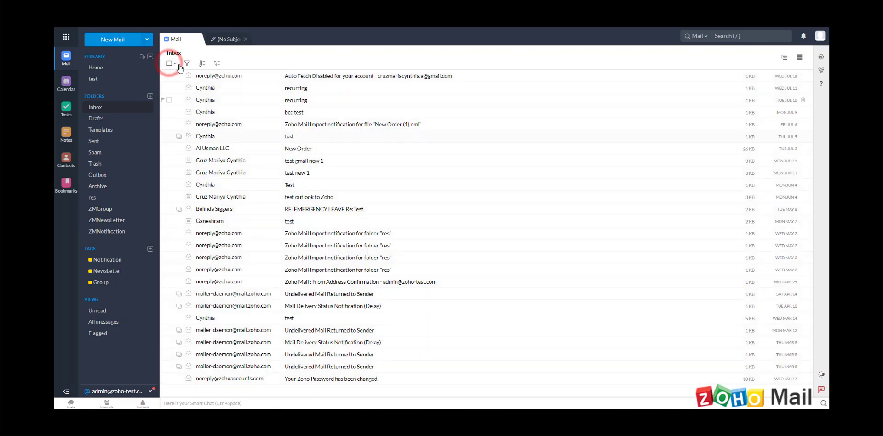
left_click(174, 63)
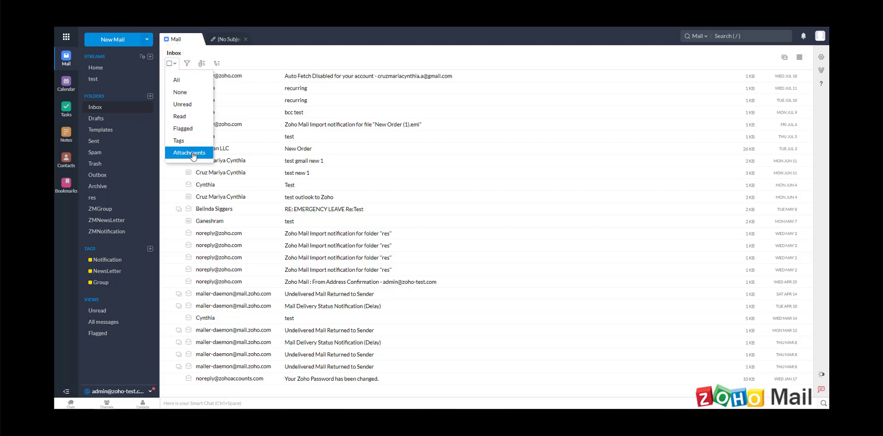
left_click(244, 57)
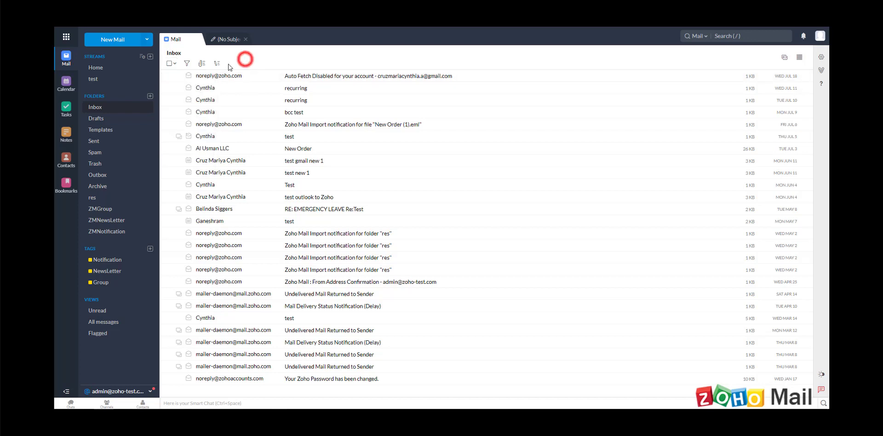
Examine the inbox filter options for unread, flagged, tagged and archived emails
left_click(187, 64)
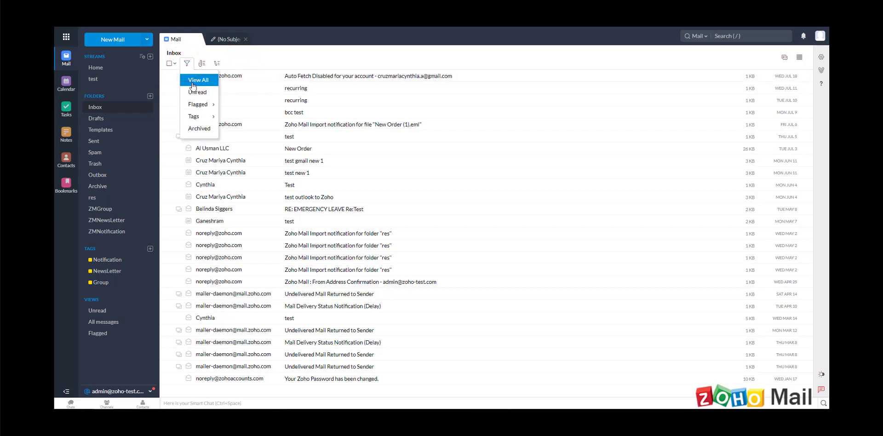
left_click(197, 129)
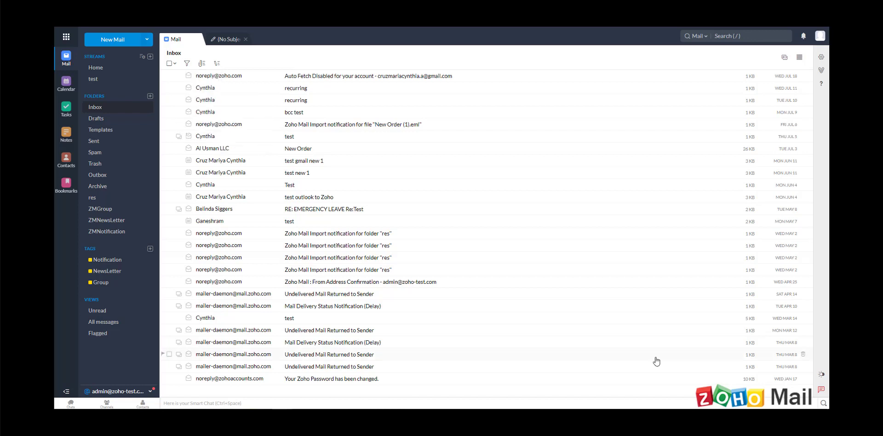
left_click(187, 64)
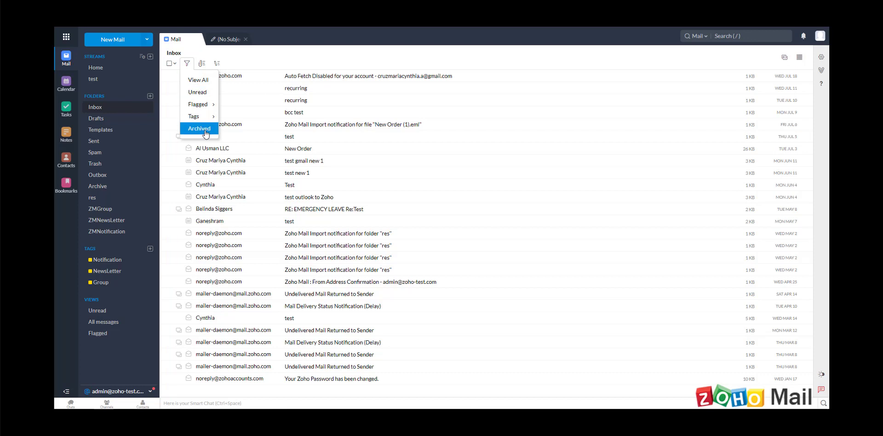
left_click(290, 41)
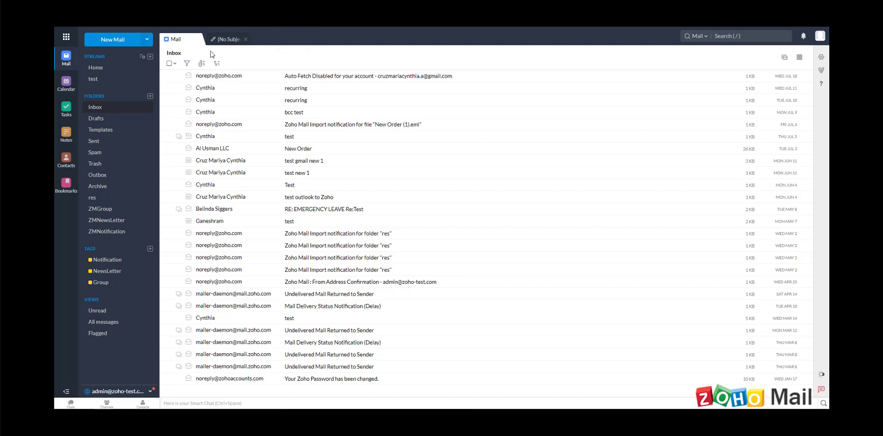
left_click(187, 63)
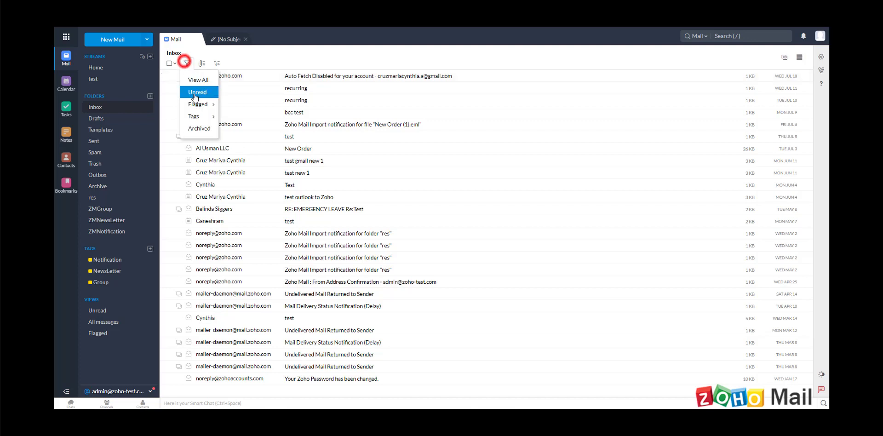
left_click(272, 38)
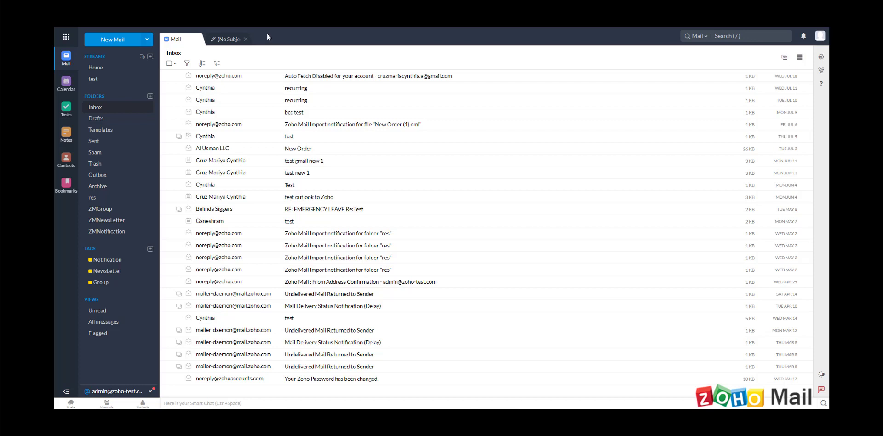
left_click(95, 108)
left_click(186, 63)
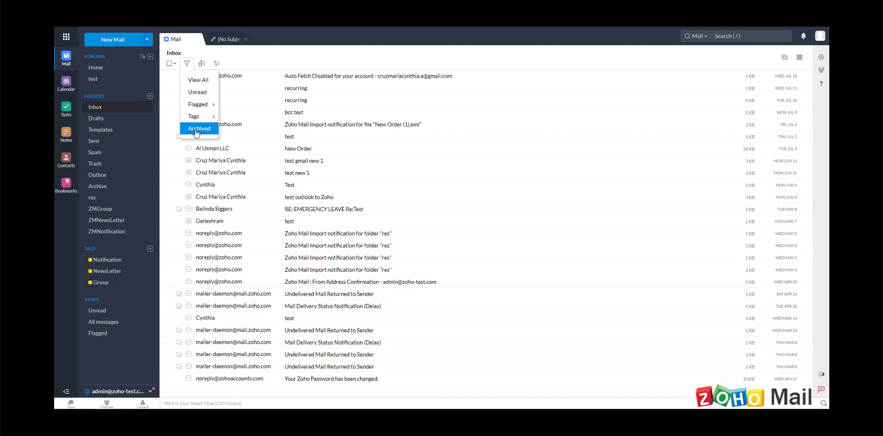
left_click(299, 54)
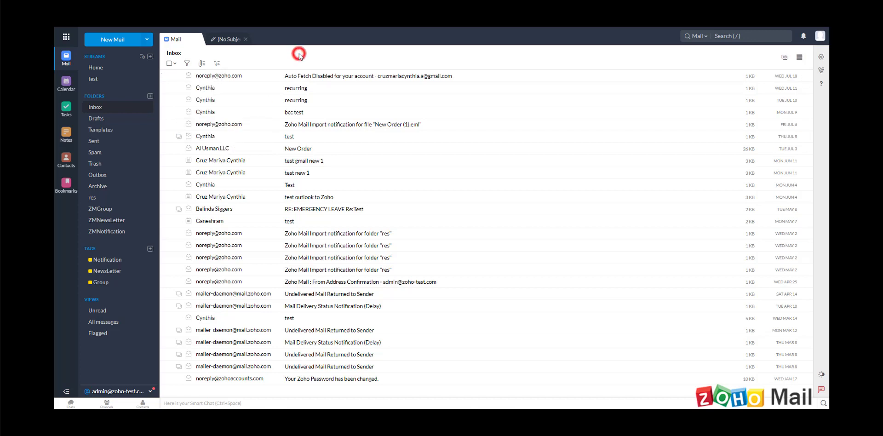
Archive the "recurring" email dated Jul 11 and filter the inbox to show archived emails
left_click(169, 88)
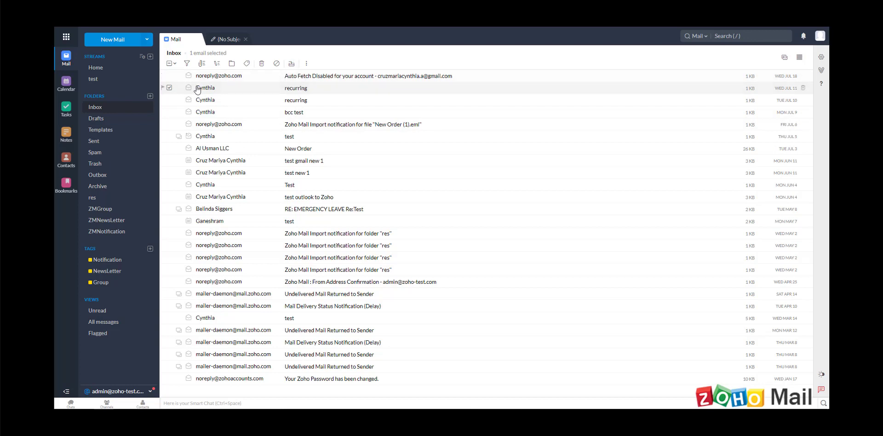
left_click(292, 65)
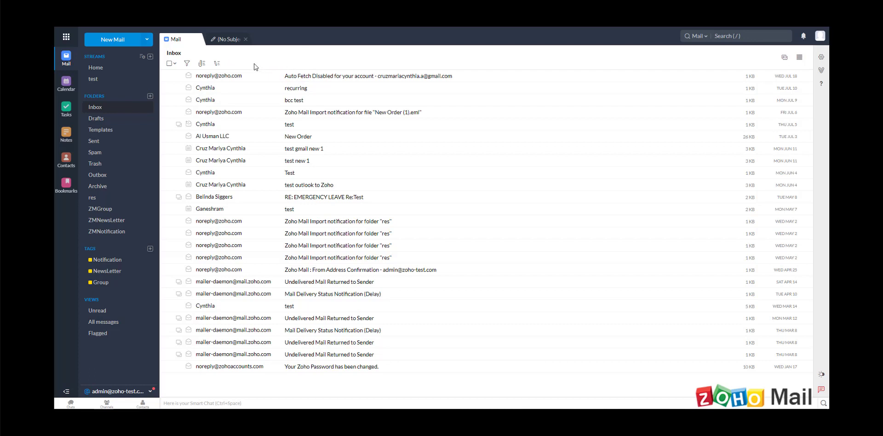
left_click(186, 66)
left_click(198, 131)
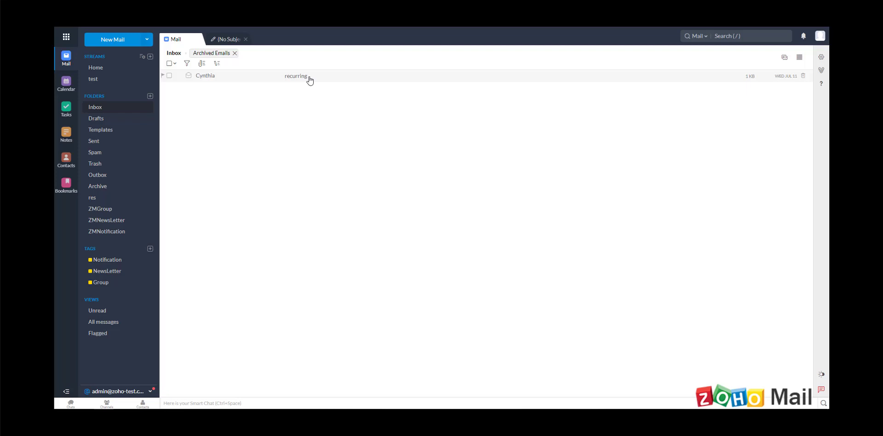
Unarchive the "recurring" email and return to the unfiltered inbox
left_click(169, 76)
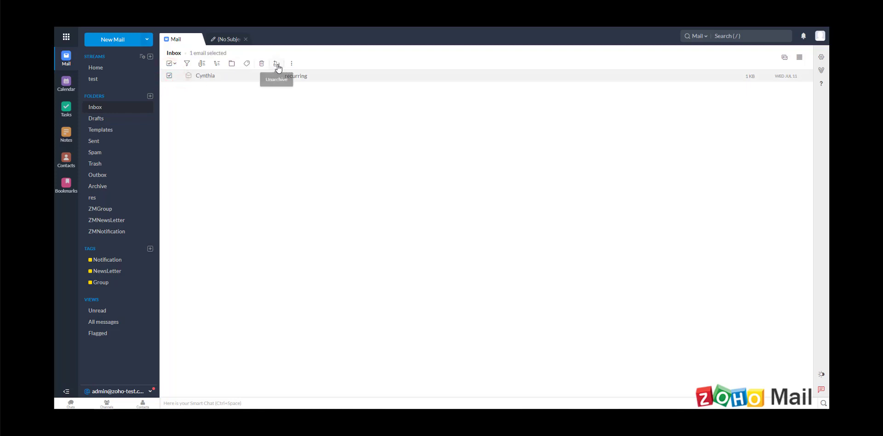
left_click(277, 67)
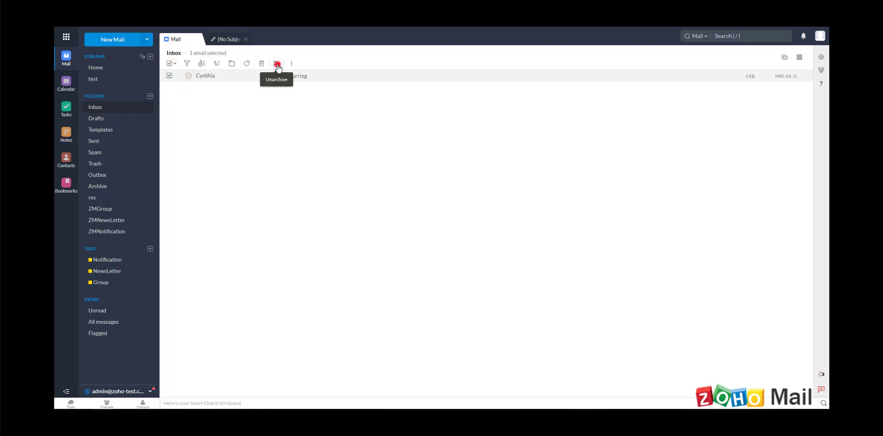
left_click(133, 110)
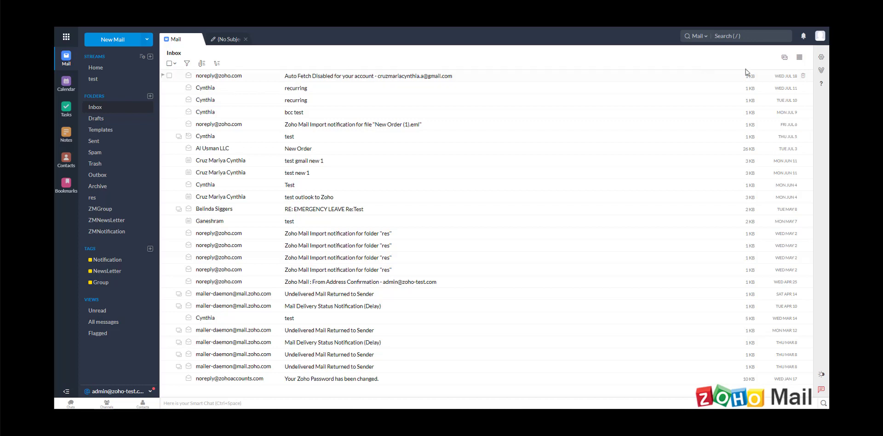
View the options for showing the folder's attachments or only emails with attachments
left_click(200, 64)
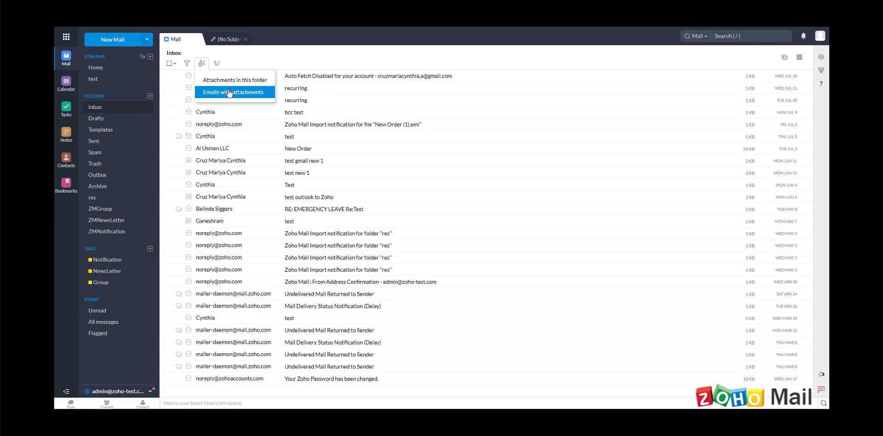
left_click(246, 61)
Sort the inbox by size from largest to smallest and from smallest to largest, and clear the sorting
left_click(216, 63)
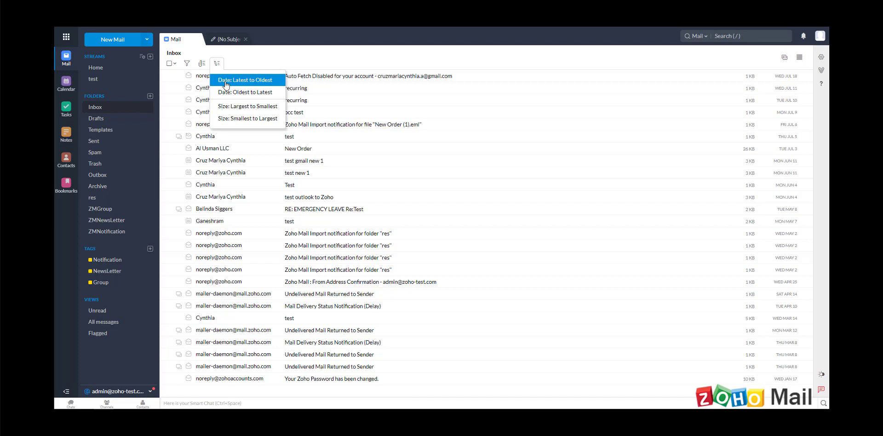
left_click(223, 110)
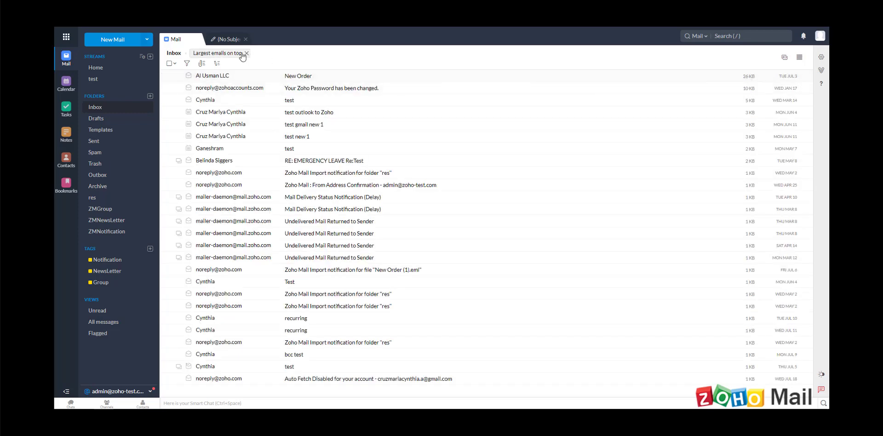
left_click(217, 63)
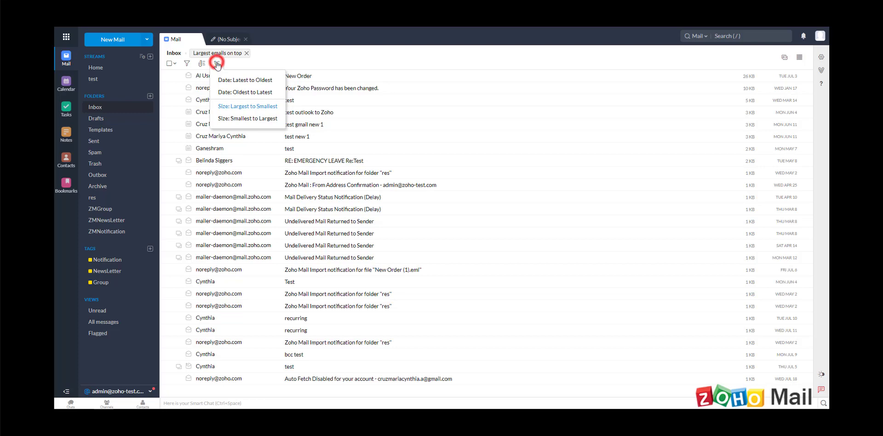
left_click(240, 119)
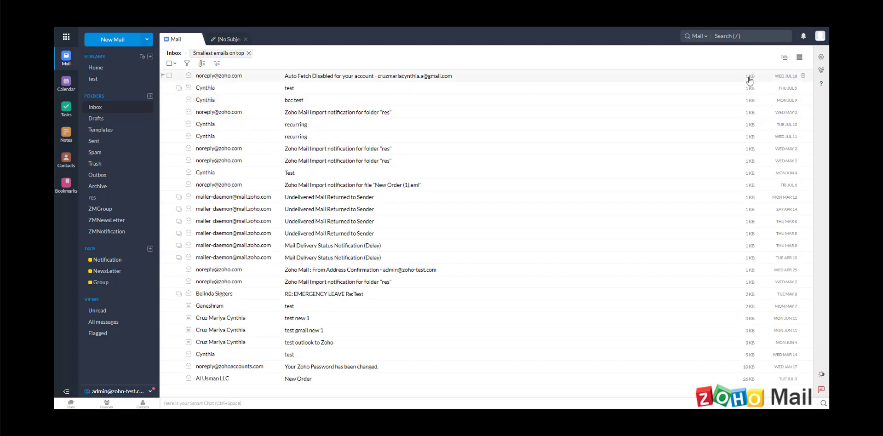
left_click(249, 55)
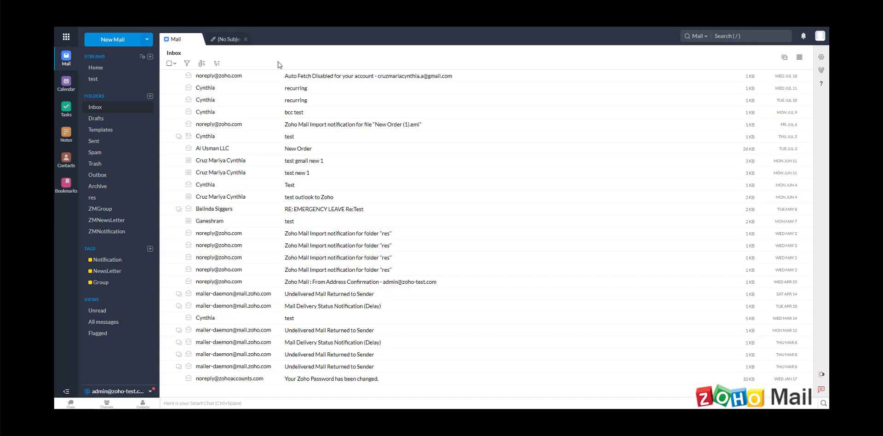
Select the "recurring" email dated Jul 11 and review the folders it can move to and the available tags
left_click(169, 88)
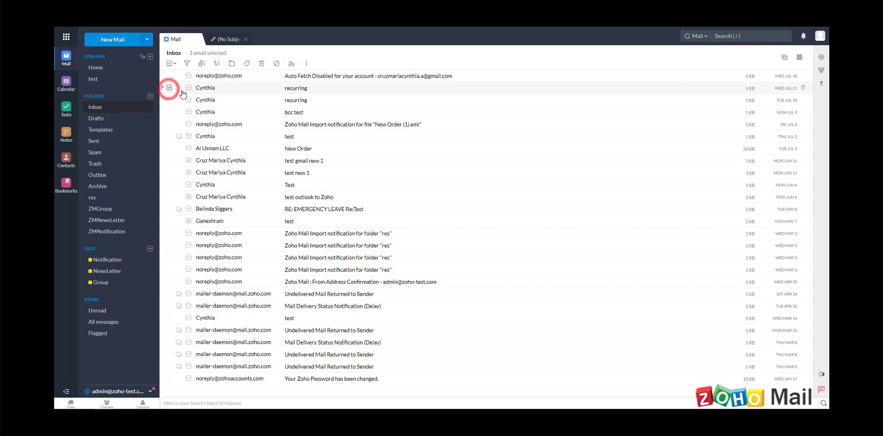
left_click(231, 64)
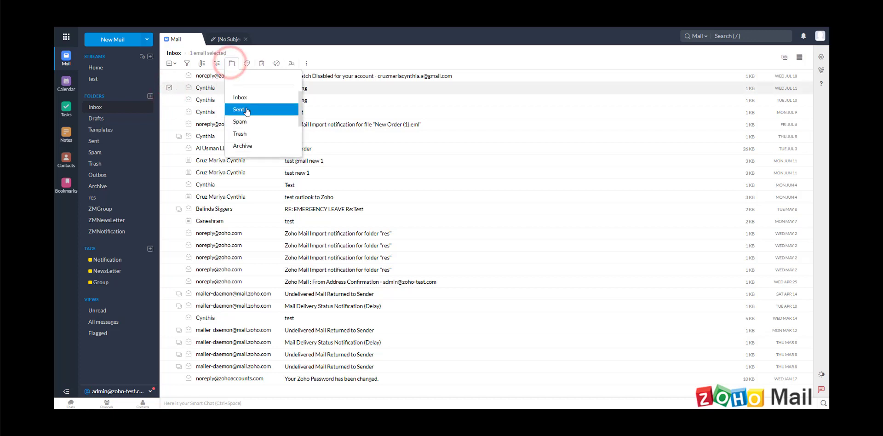
scroll(249, 110, "down", 3)
scroll(265, 130, "up", 3)
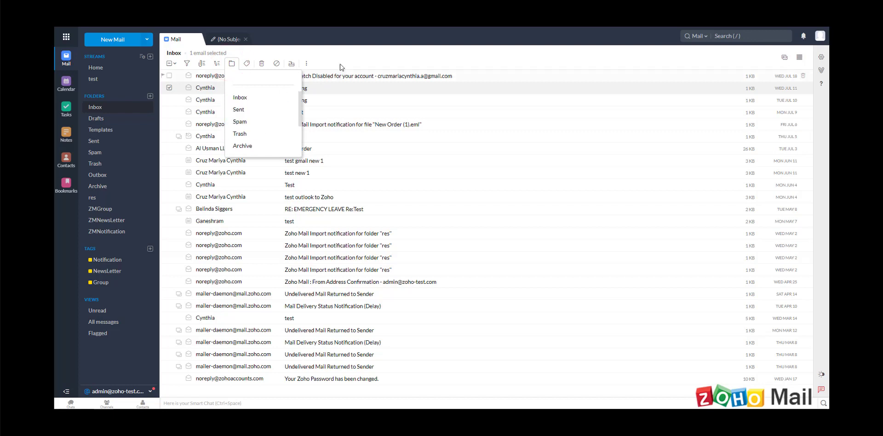
left_click(346, 50)
left_click(246, 64)
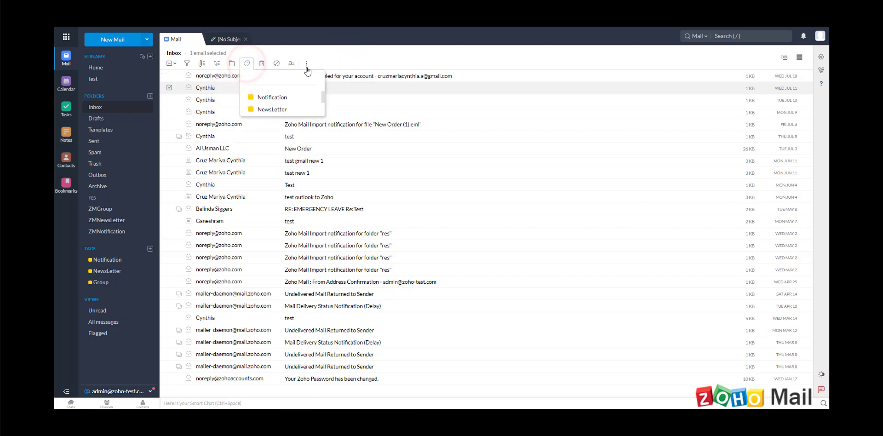
left_click(339, 62)
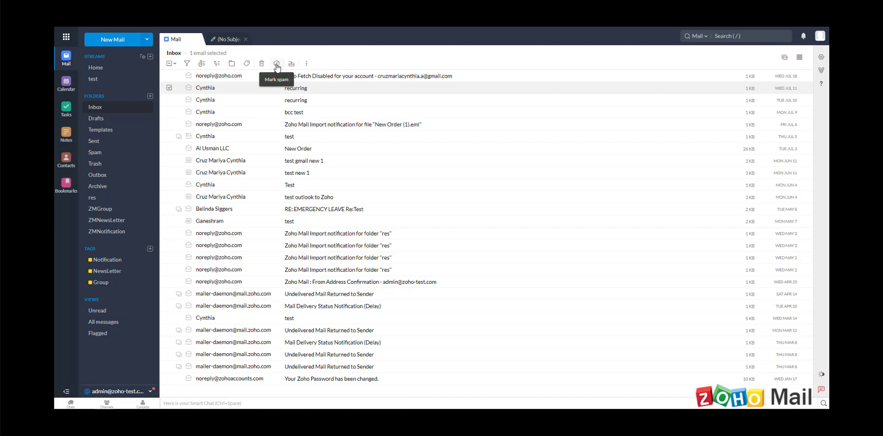
Review the additional actions available for the selected "recurring" email, including marking as unread, flagging, forwarding and scrubbing
left_click(306, 64)
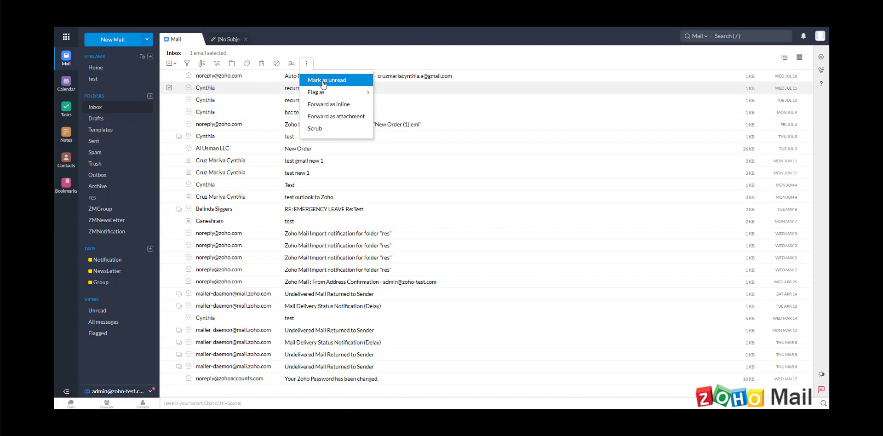
mouse_move(324, 91)
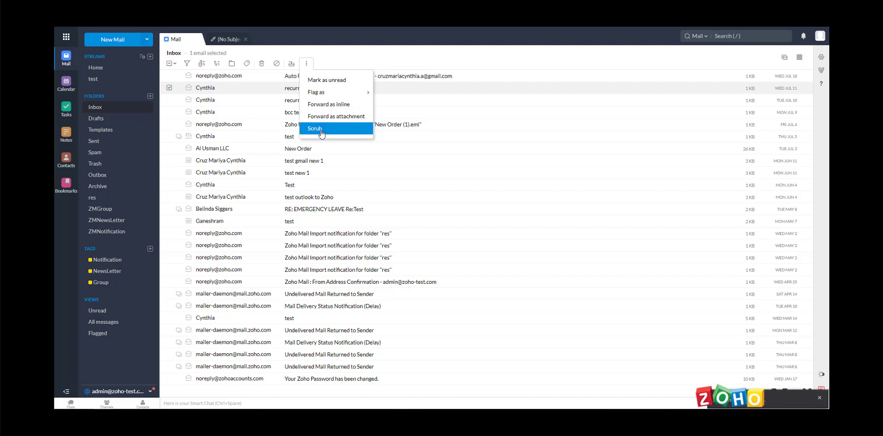
left_click(400, 53)
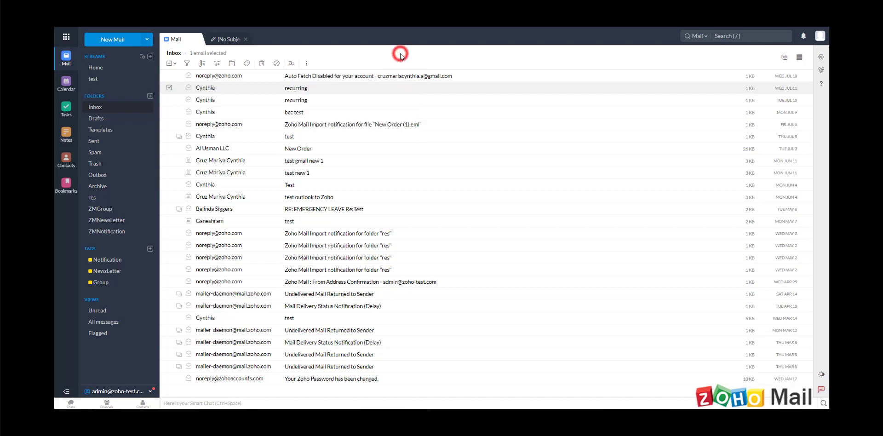
left_click(306, 63)
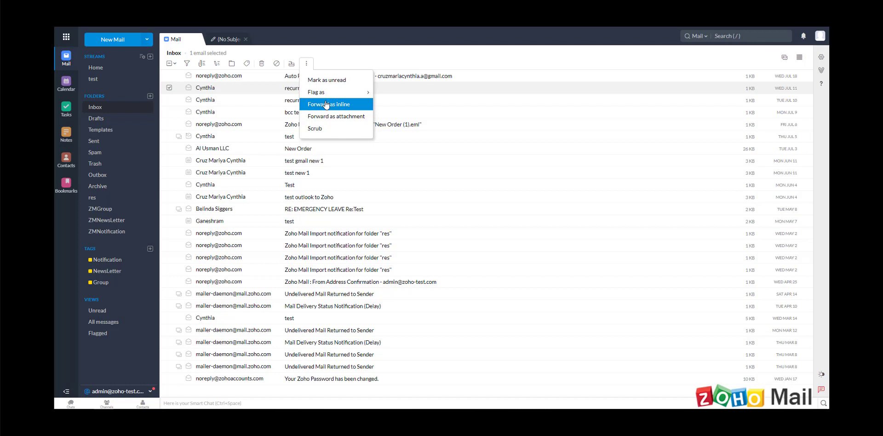
left_click(446, 59)
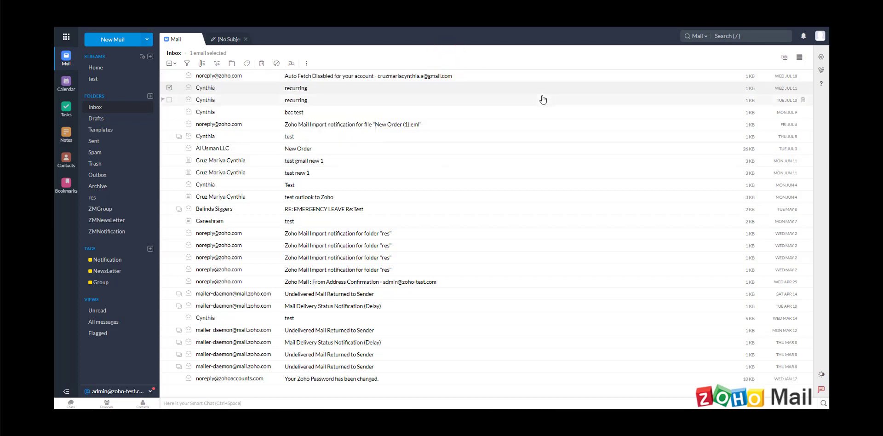
Group the inbox by conversation, expand the Apr 14 "Undelivered Mail Returned to Sender" thread, and return to the ungrouped list
left_click(784, 59)
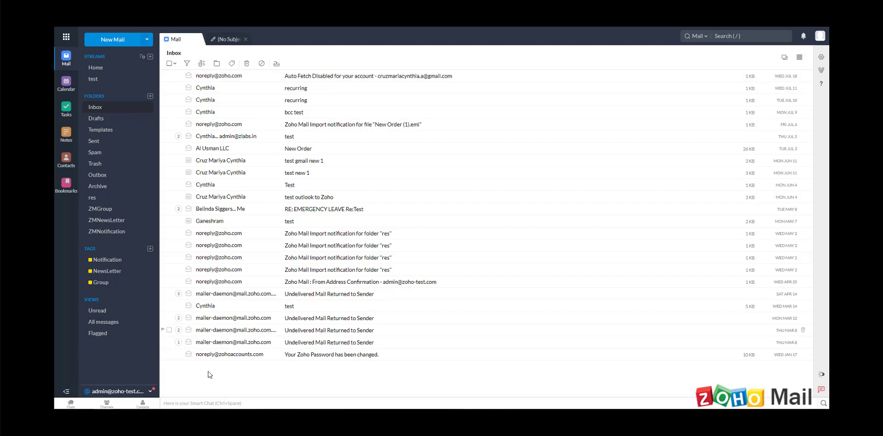
left_click(179, 293)
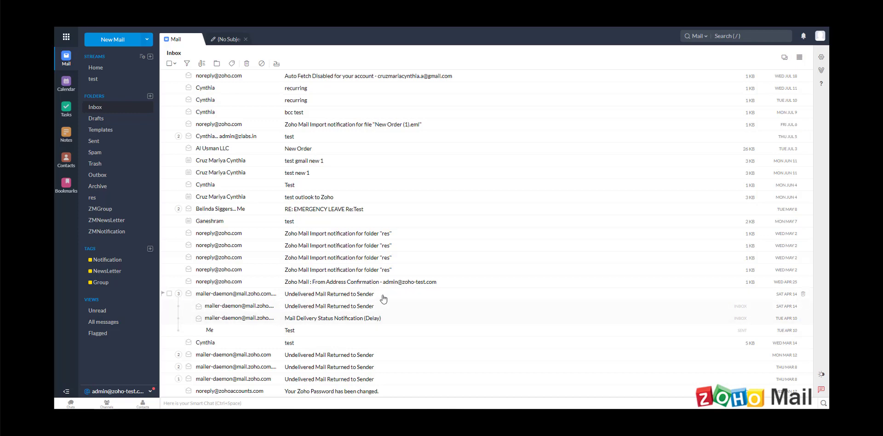
left_click(784, 58)
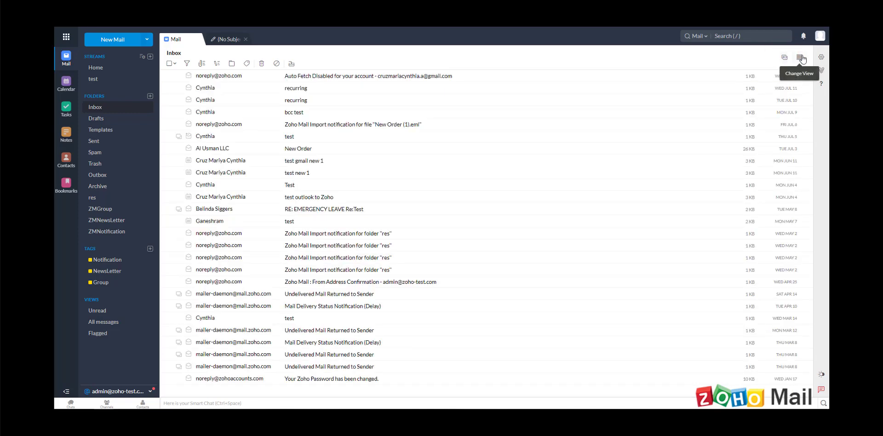
Preview the inbox in the Classic and Compact views and set it back to Super Compact
left_click(801, 59)
left_click(779, 76)
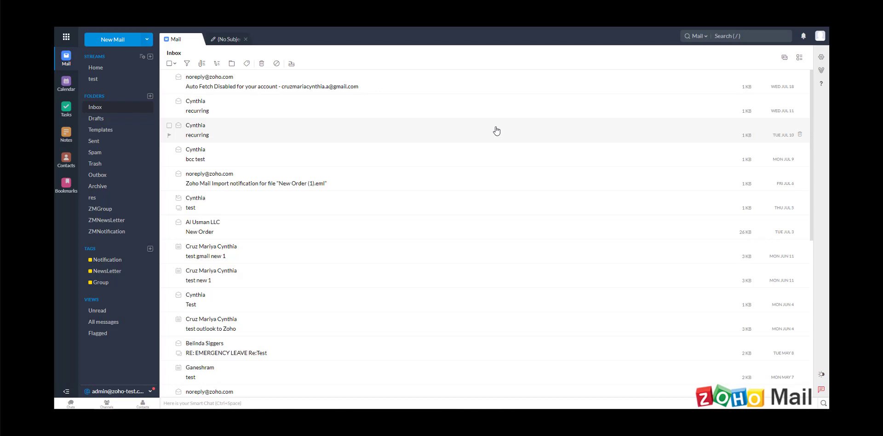
left_click(799, 58)
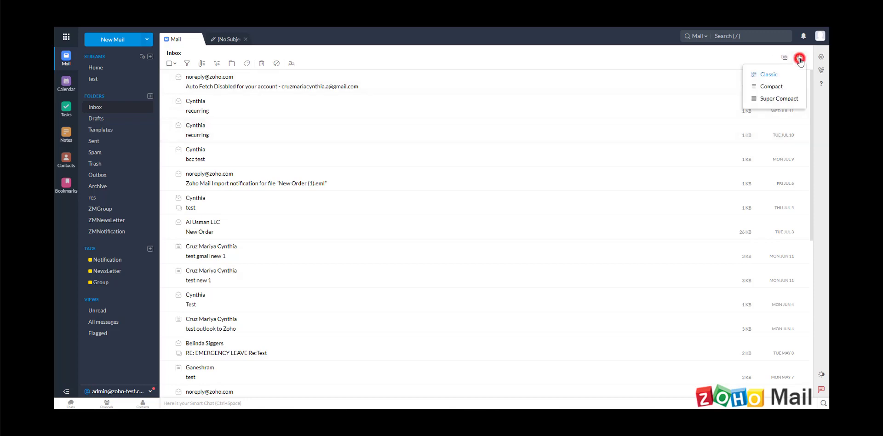
left_click(782, 88)
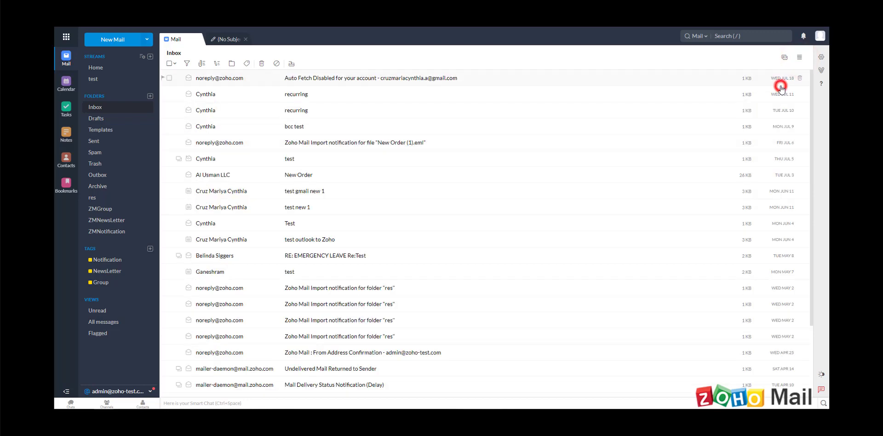
left_click(799, 59)
left_click(769, 98)
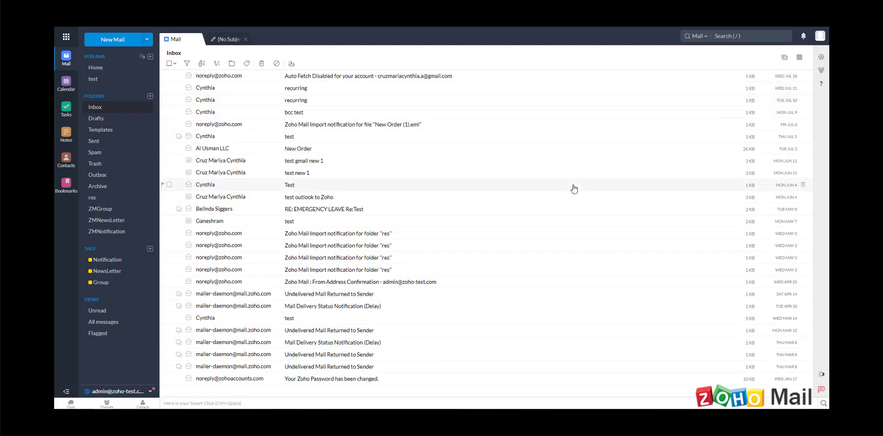
Open Contacts and try to add a category named "Test" under Personal
left_click(69, 161)
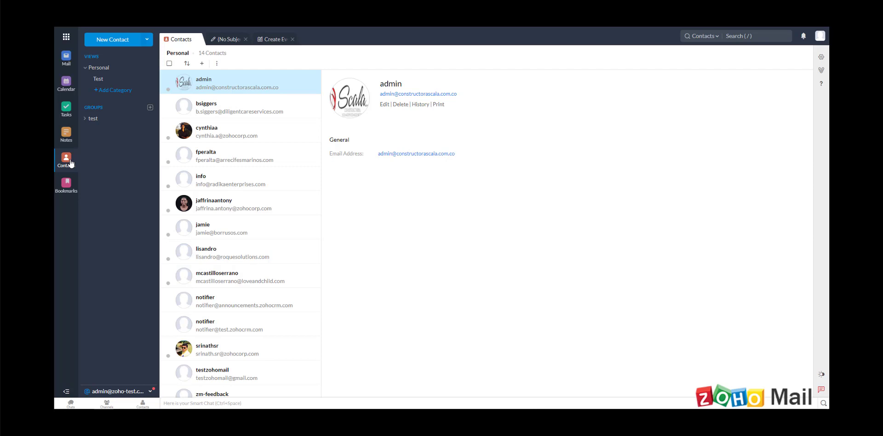
left_click(112, 91)
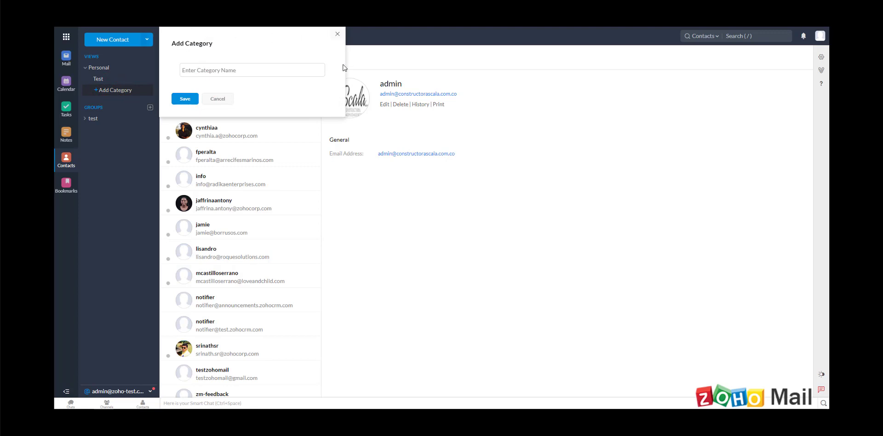
left_click(198, 70)
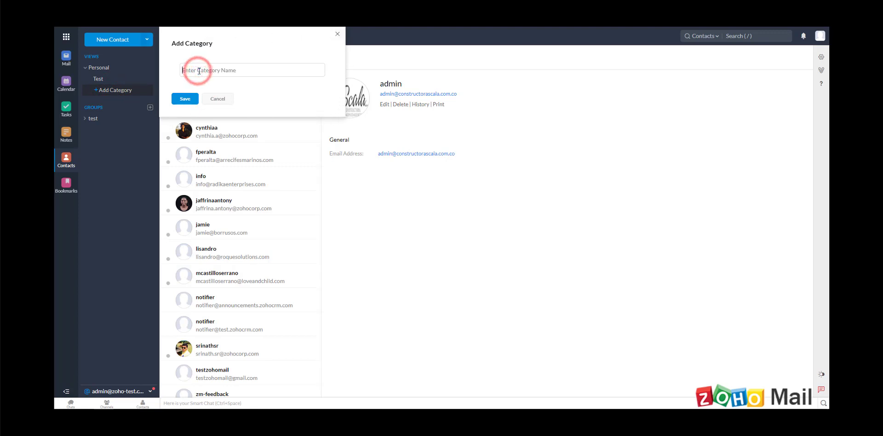
type("Test")
left_click(187, 100)
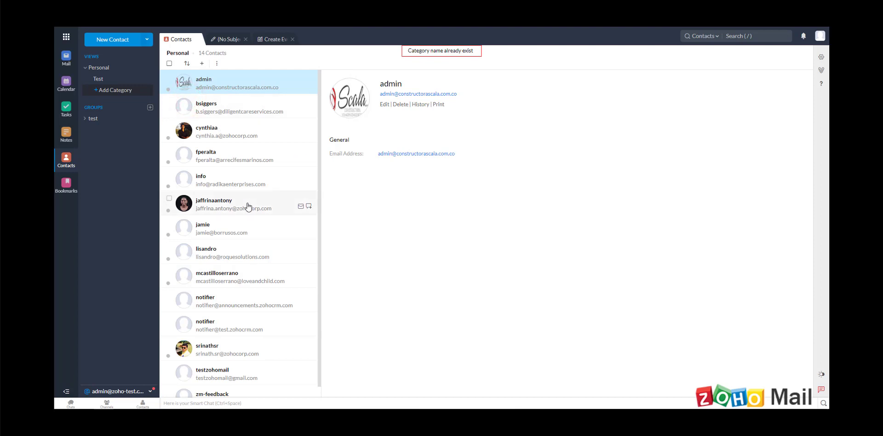
Select the third and sixth contacts in the Personal list and add them to the "test" group
left_click(168, 199)
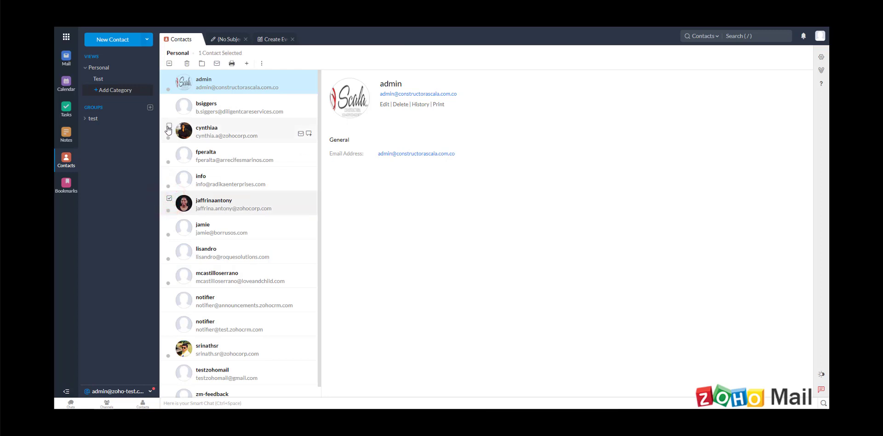
left_click(168, 126)
left_click(202, 63)
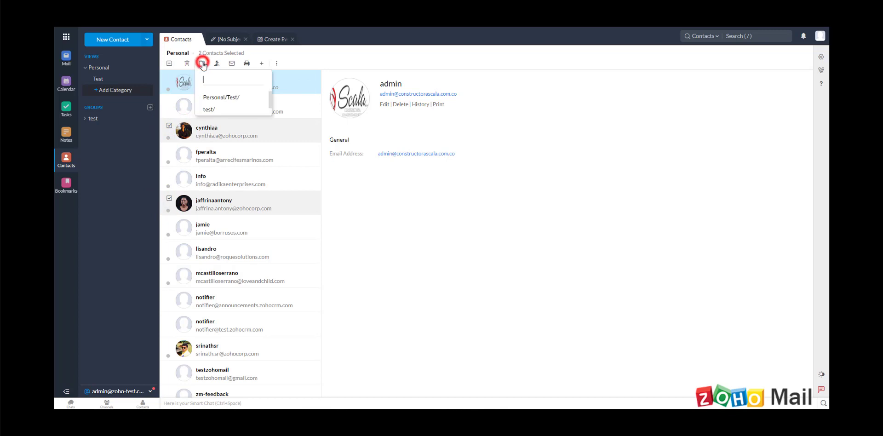
left_click(209, 109)
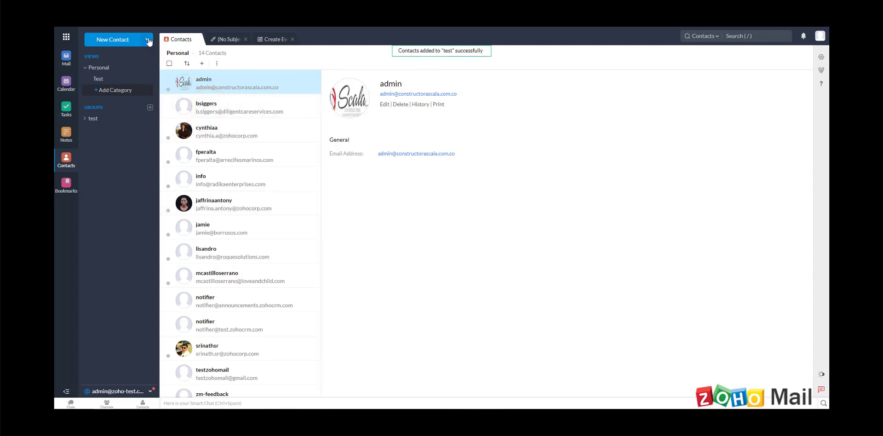
Reload the app, start a new email in Mail and enter "test" as the recipient to look up matching contacts and categories
key("F5")
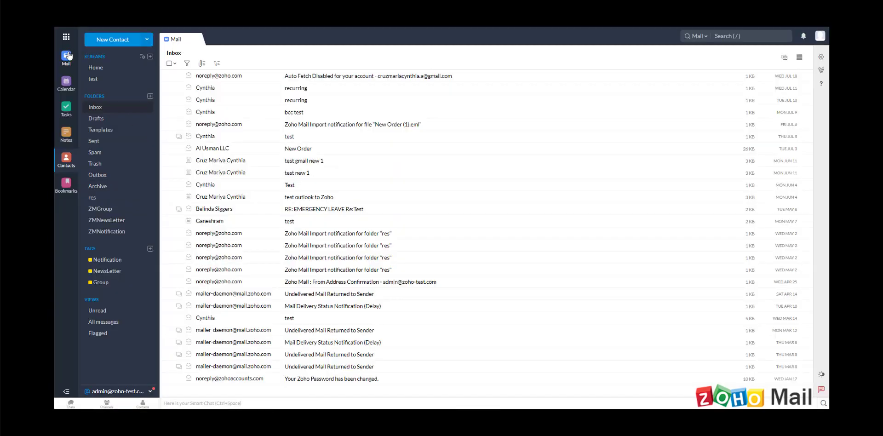
left_click(66, 57)
left_click(99, 40)
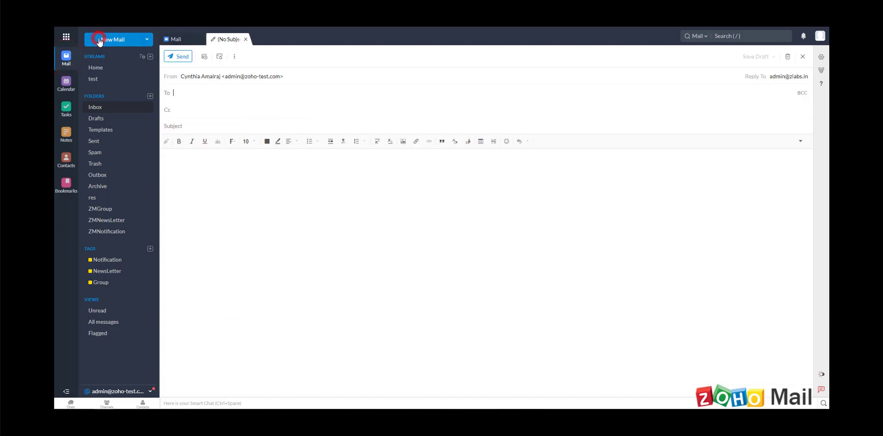
left_click(187, 93)
type("test")
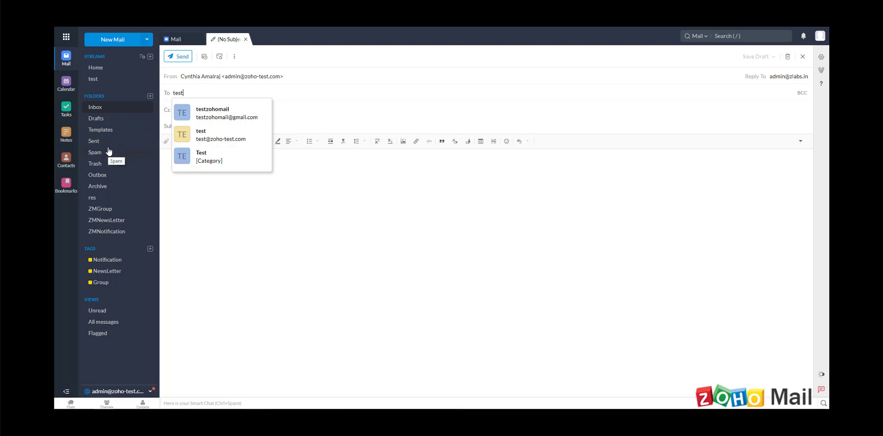
View the Bookmarks section and return to the mail inbox
left_click(67, 185)
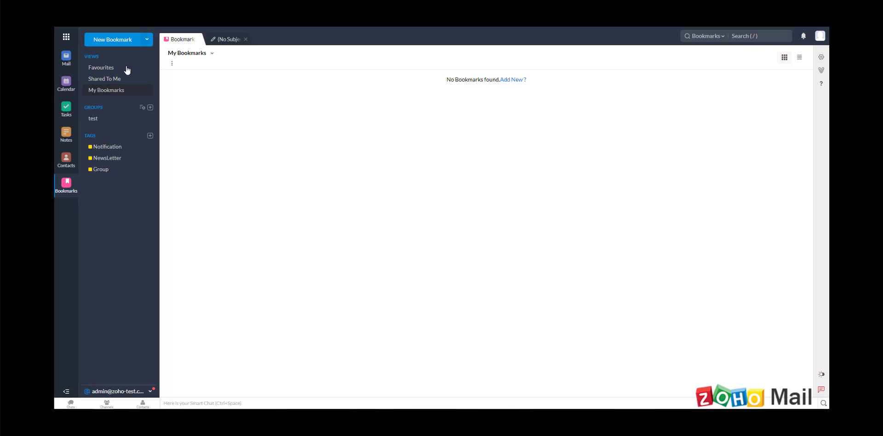
left_click(67, 57)
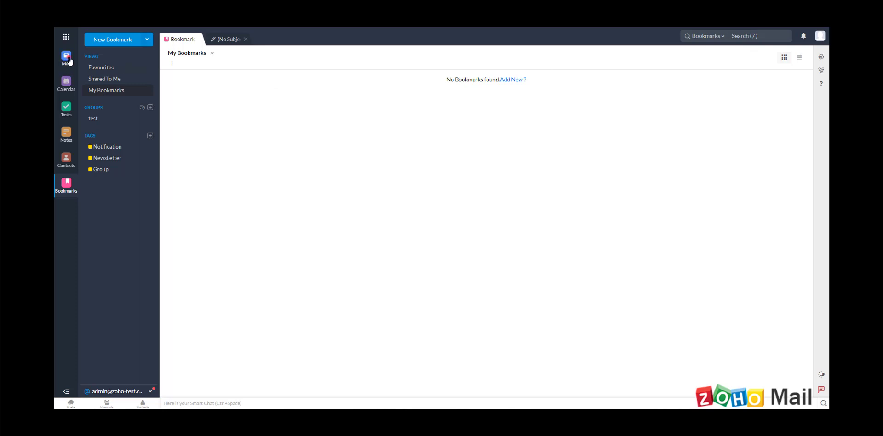
Look up the mail search suggestions for "cont" and clear the search text
left_click(730, 38)
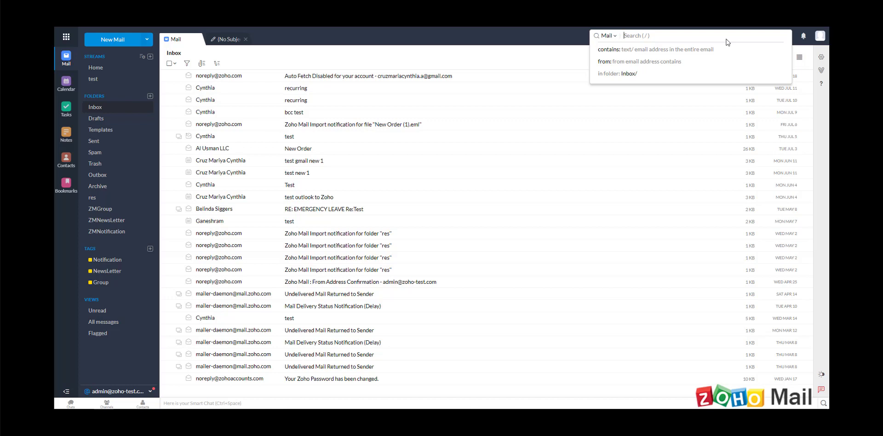
type("cont")
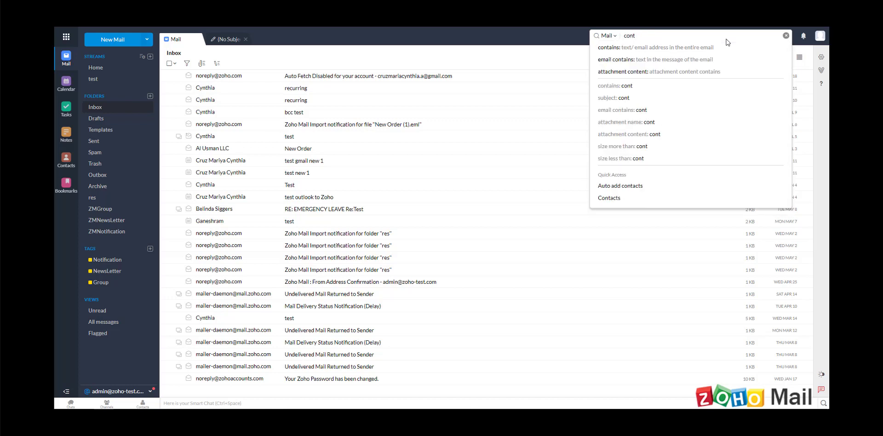
key("BackSpace")
key("BackSpace")
key("BackSpace")
key("BackSpace")
Search the mail with the "from" filter for the second suggested sender and clear the search field
type("from")
key("Down")
key("Return")
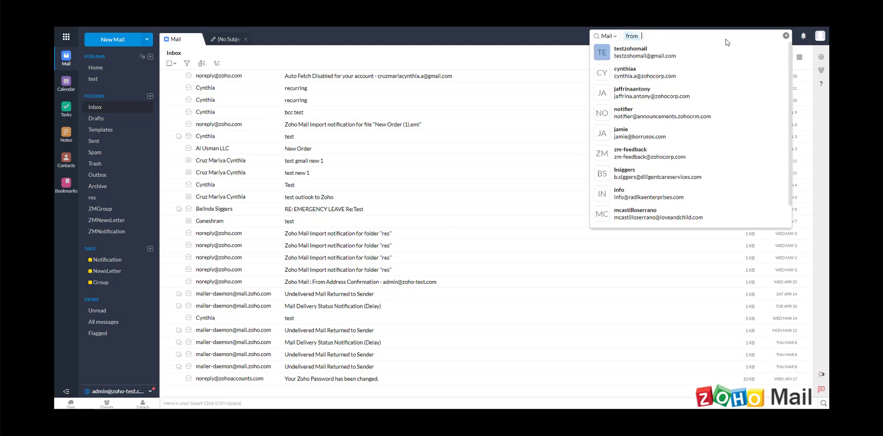
key("BackSpace")
key("Down")
key("Down")
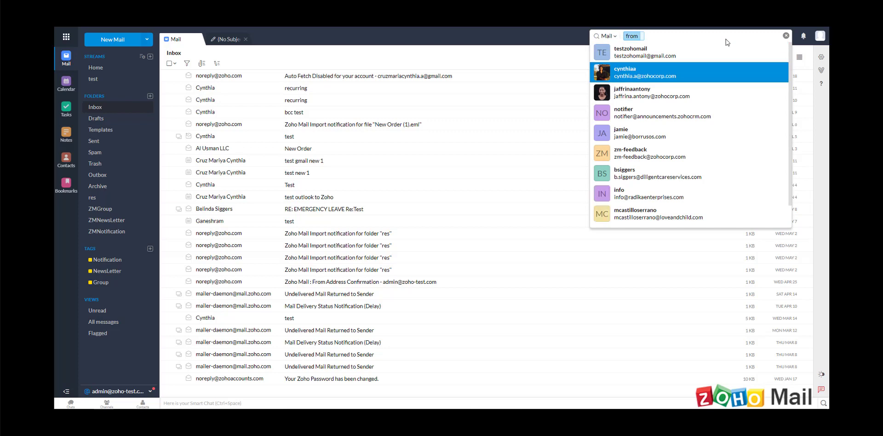
key("Return")
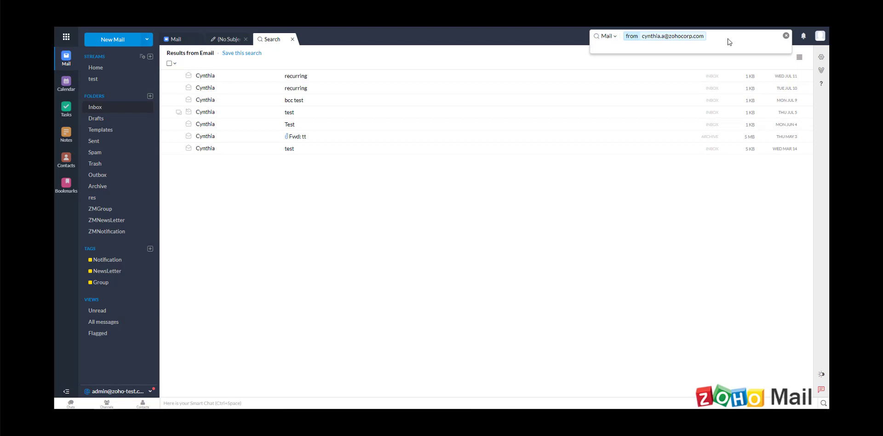
left_click(785, 36)
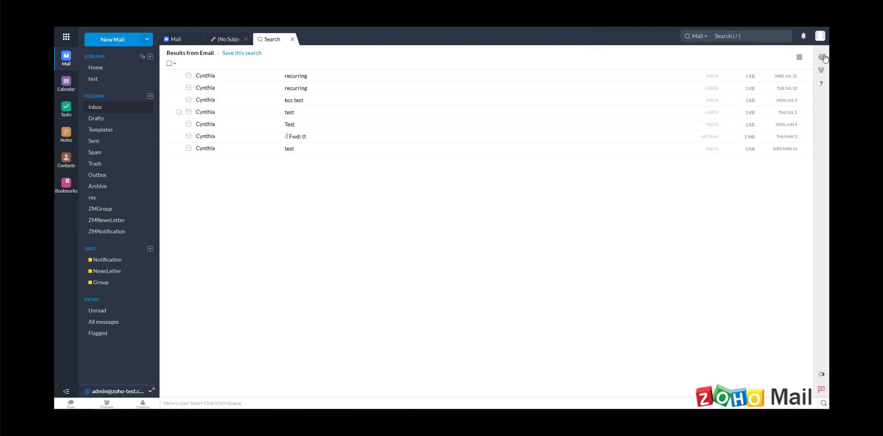
Open My Attachments, select the Day Outing .doc document and review the options for attaching it to new items
left_click(822, 73)
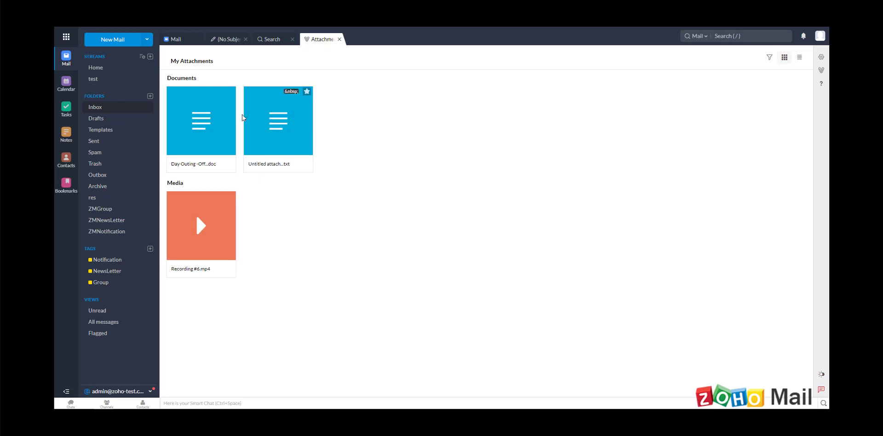
mouse_move(222, 129)
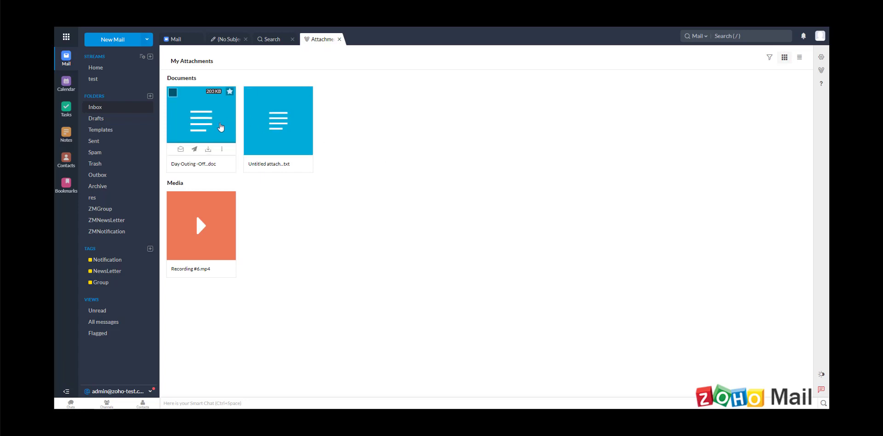
left_click(173, 93)
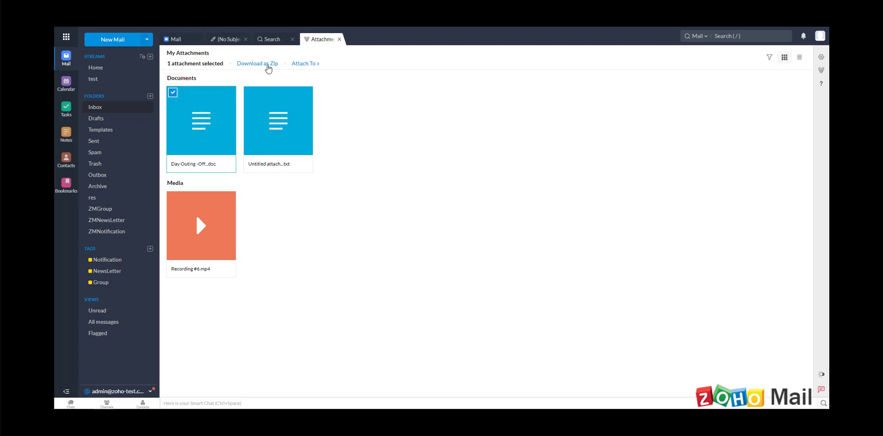
left_click(312, 64)
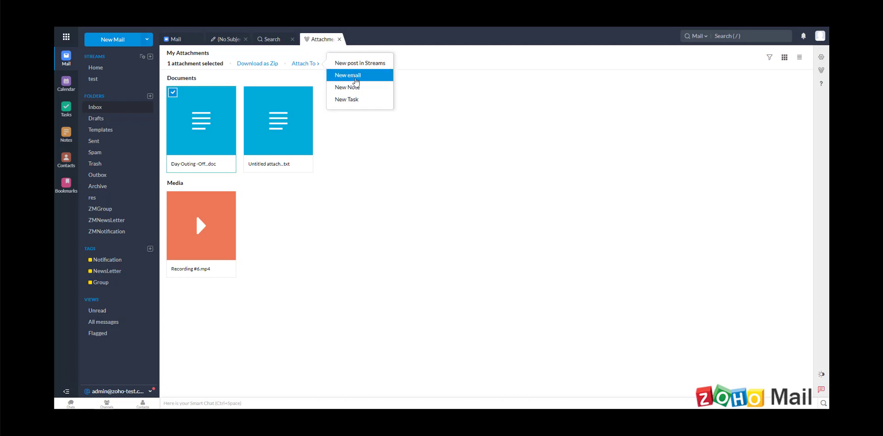
left_click(356, 169)
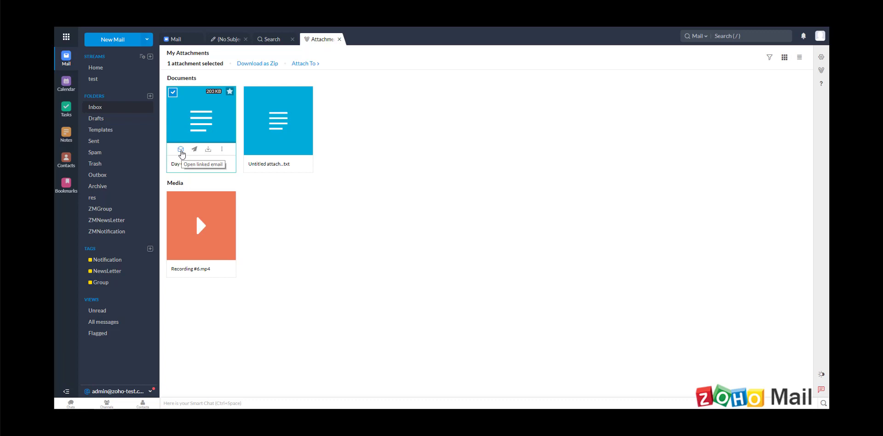
Open the email linked to the Day Outing document, return to My Attachments and review the document's additional actions
left_click(180, 149)
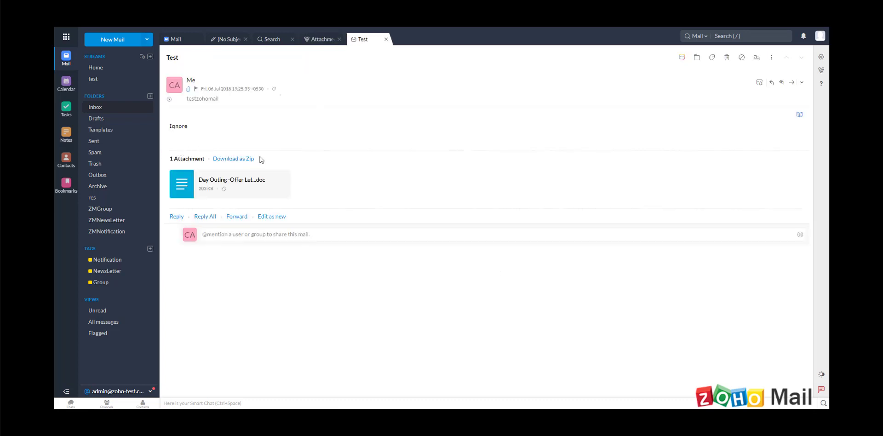
left_click(313, 38)
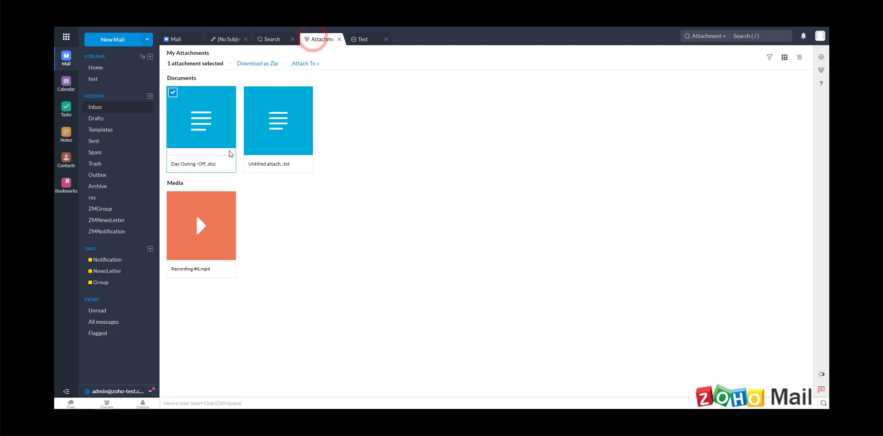
mouse_move(196, 152)
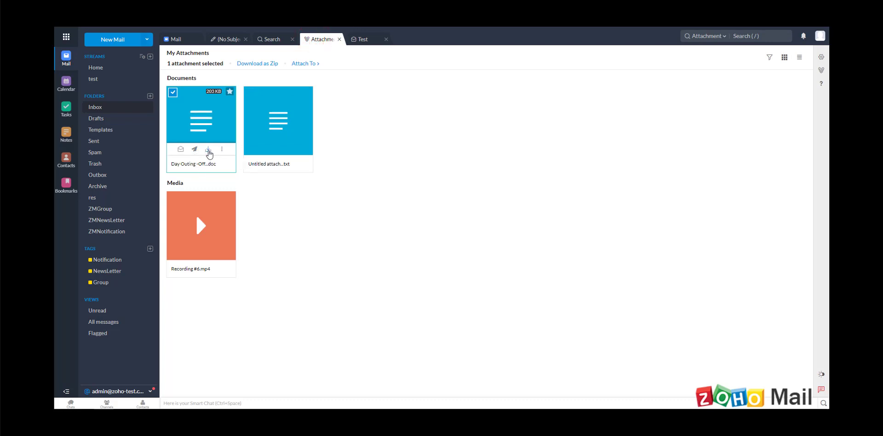
left_click(222, 149)
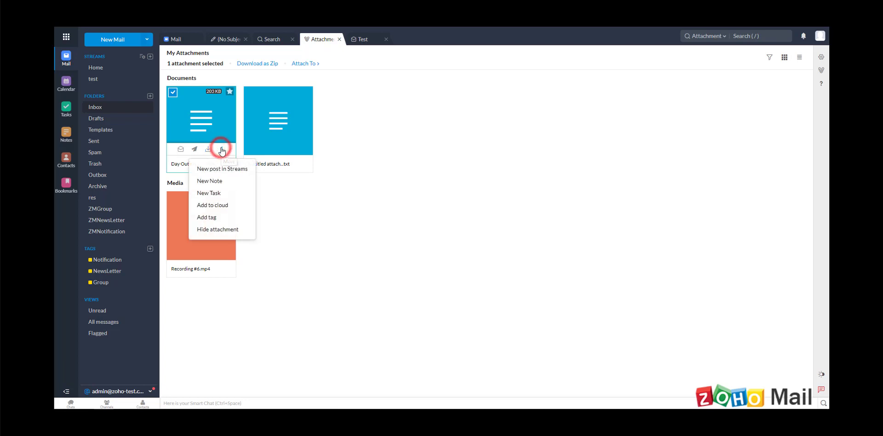
left_click(215, 230)
left_click(373, 229)
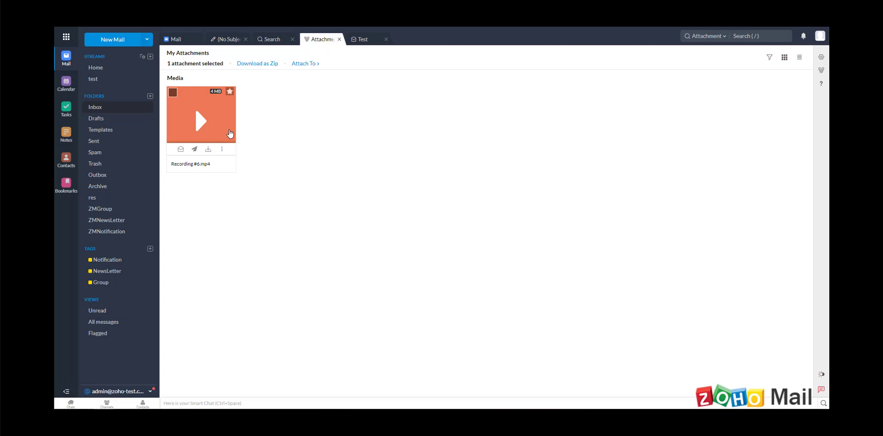
Review the filter options in My Attachments and switch the attachments to list view
left_click(784, 59)
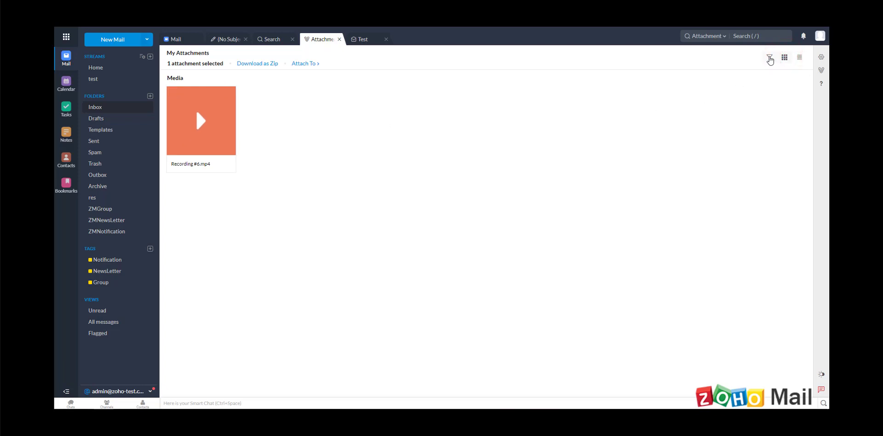
left_click(769, 58)
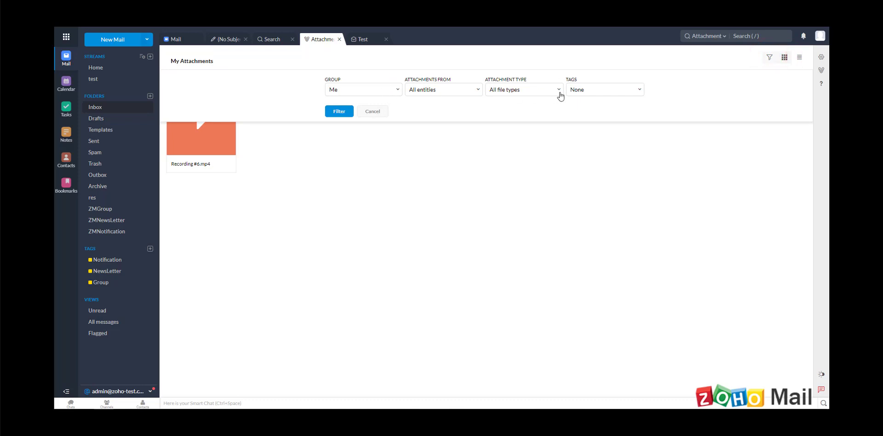
left_click(799, 57)
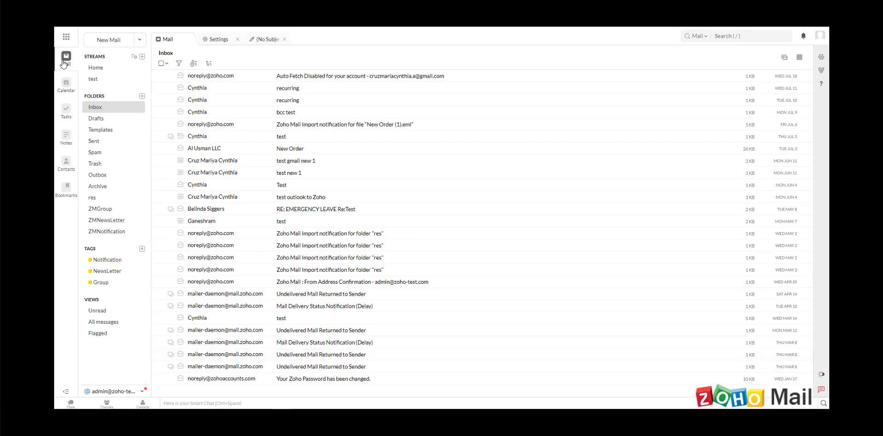
Collapse and restore the sidebar of app sections, and widen the folder pane
left_click(65, 392)
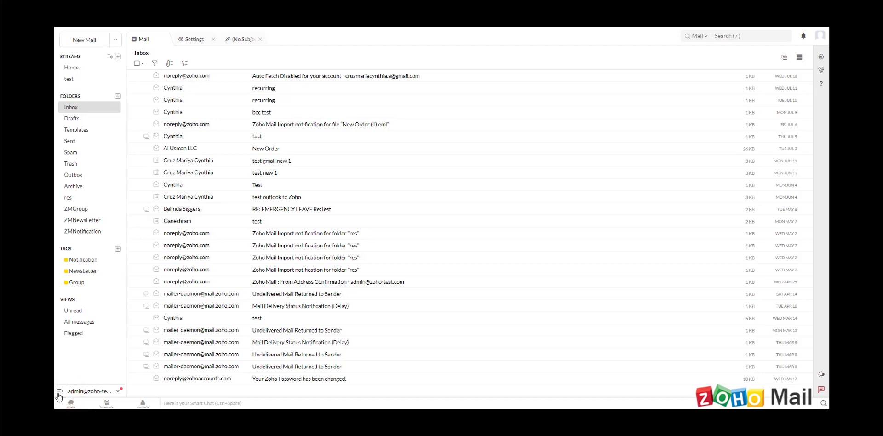
left_click(59, 393)
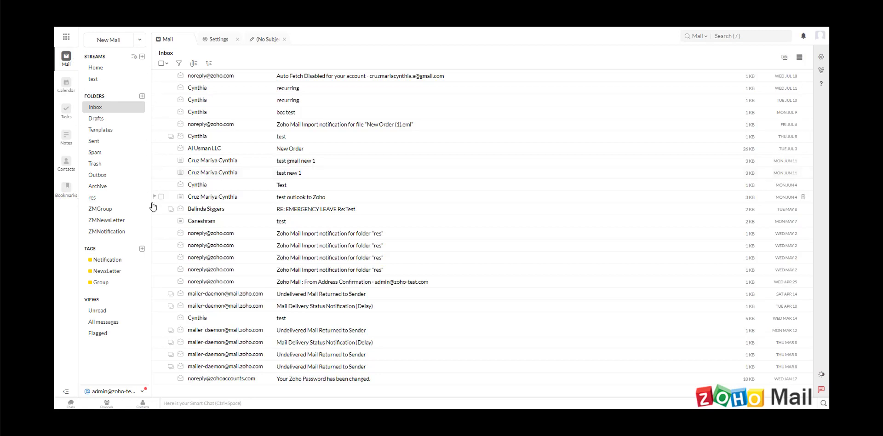
left_click_drag(151, 187, 219, 191)
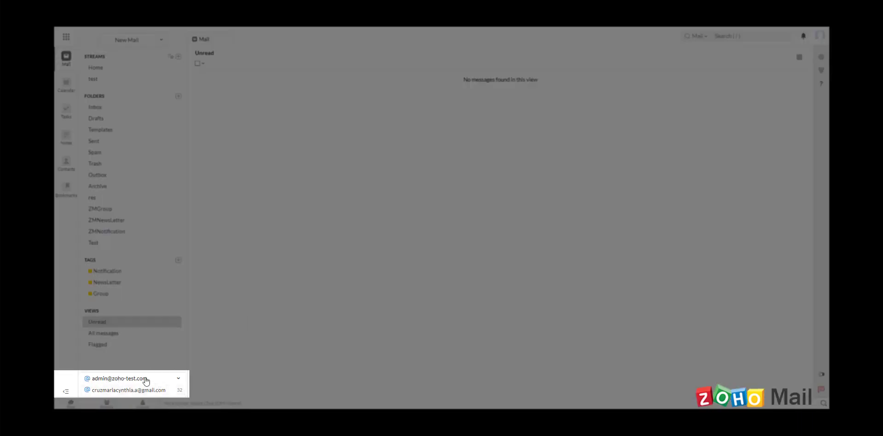
Switch to the linked Gmail account and back to the primary Zoho account
left_click(112, 377)
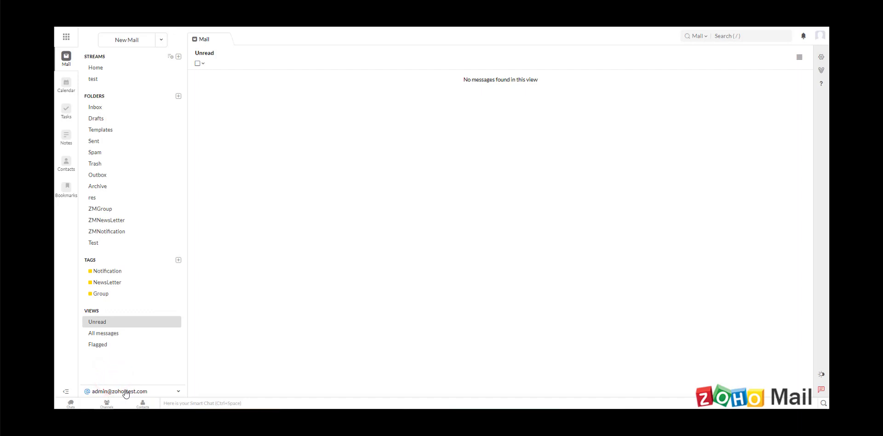
left_click(123, 390)
left_click(124, 390)
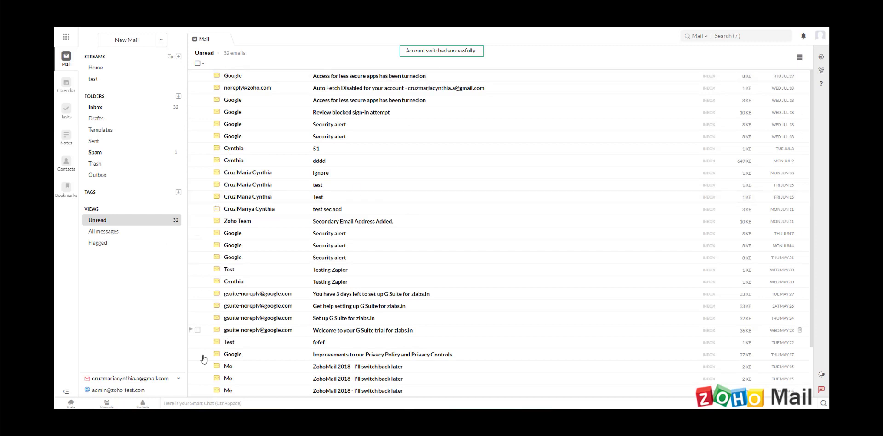
left_click(136, 391)
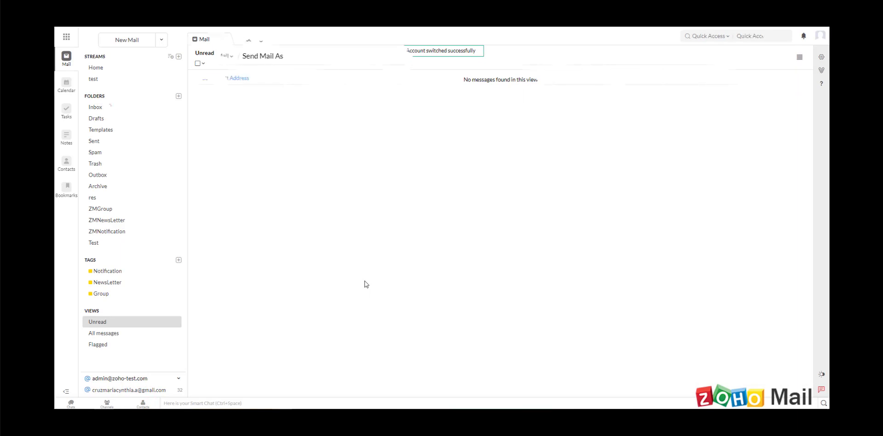
left_click(92, 108)
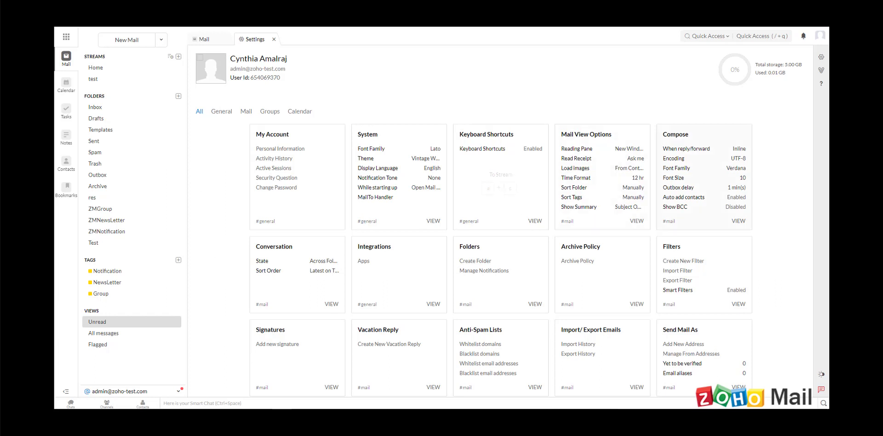
Open the mail settings and look over the available setting cards
left_click(822, 57)
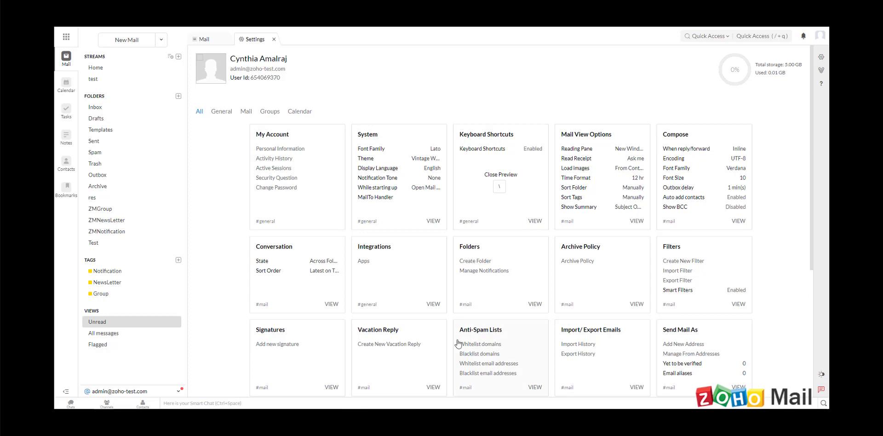
scroll(688, 241, "down", 3)
scroll(688, 241, "up", 3)
scroll(686, 331, "down", 1)
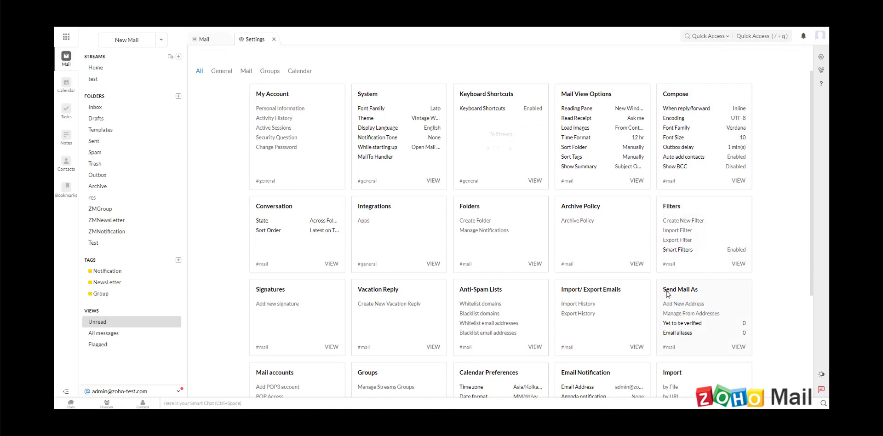
scroll(686, 295, "up", 1)
Look up "send mail" through Quick Access and open the Send Mail As settings
left_click(754, 37)
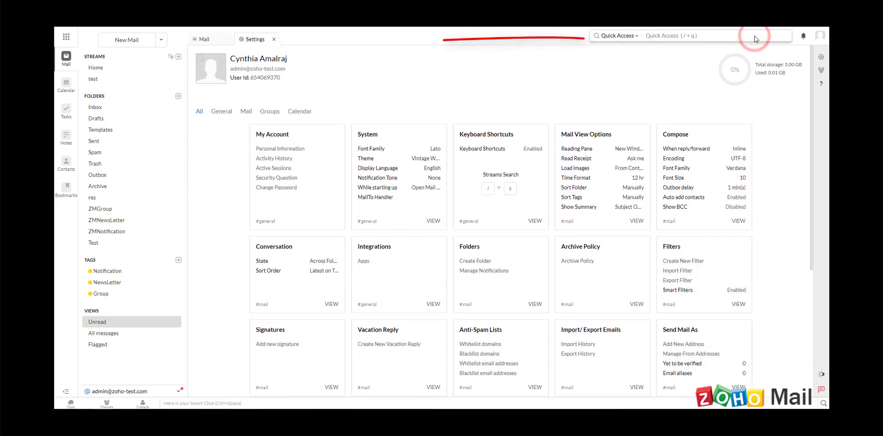
type("send mail")
key("Return")
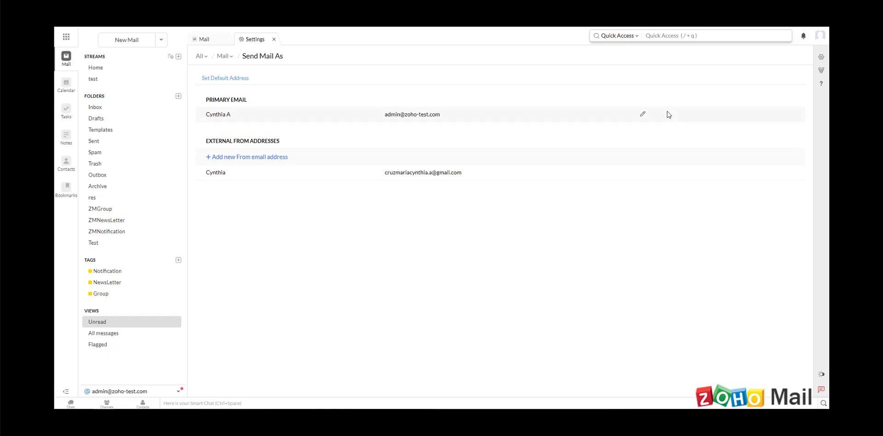
Complete the surname in the primary email's outgoing display name and update it
left_click(643, 115)
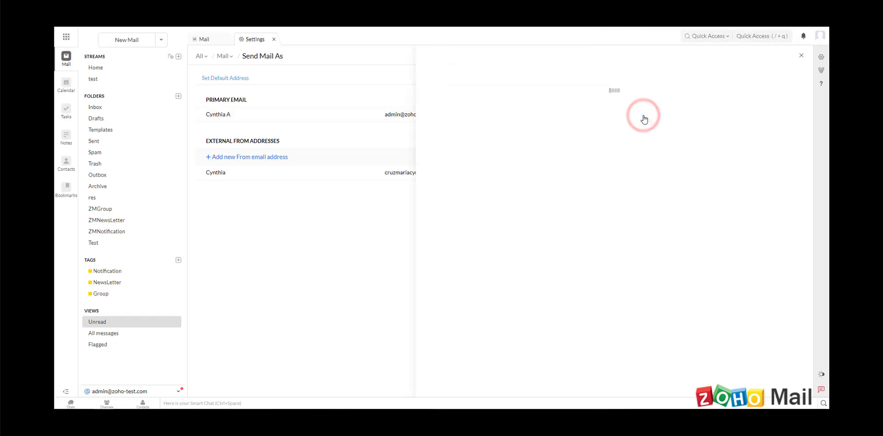
left_click(473, 72)
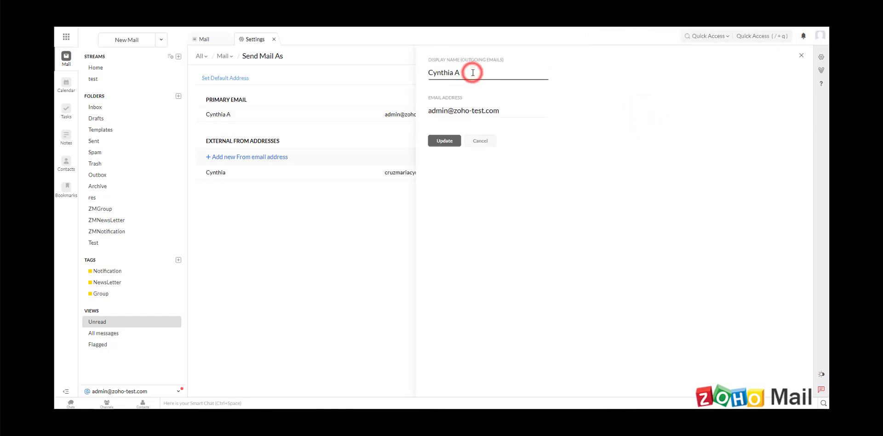
type("malraj")
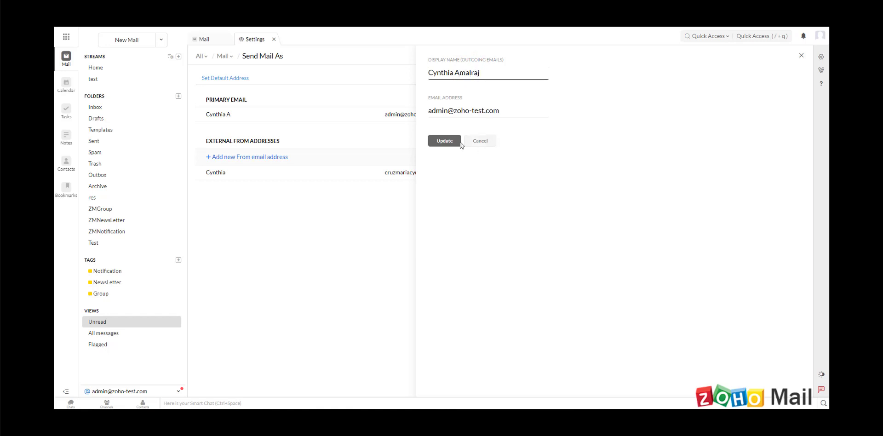
left_click(457, 144)
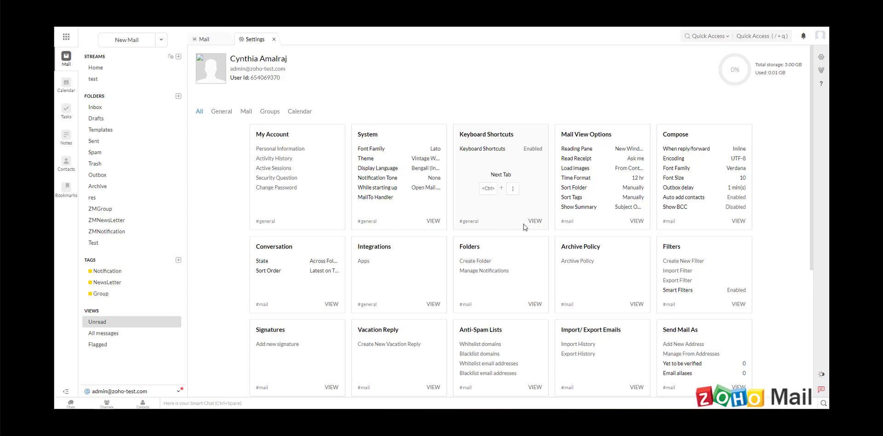
Open the System settings and examine all sections, including the Inbox and Unread choices for the startup landing view
scroll(523, 223, "down", 1)
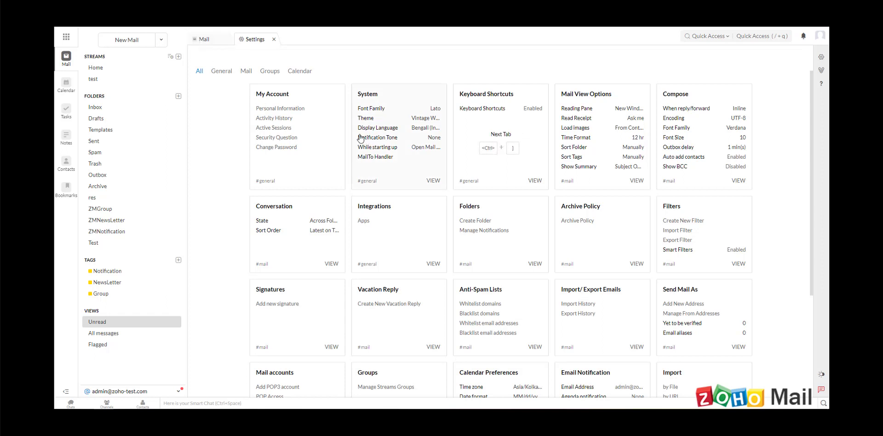
left_click(399, 105)
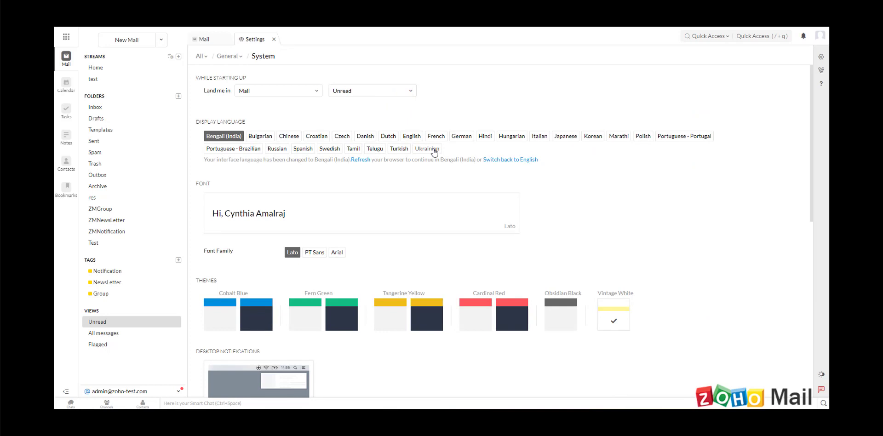
scroll(434, 152, "down", 2)
scroll(434, 152, "down", 1)
scroll(433, 149, "down", 2)
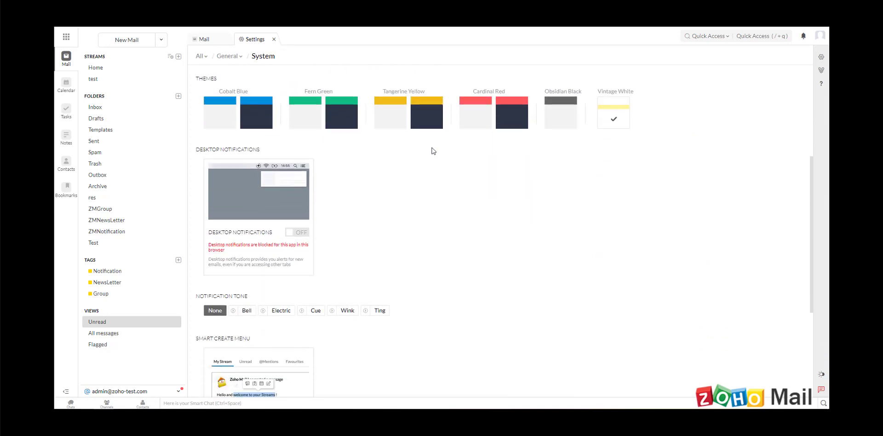
scroll(431, 147, "down", 3)
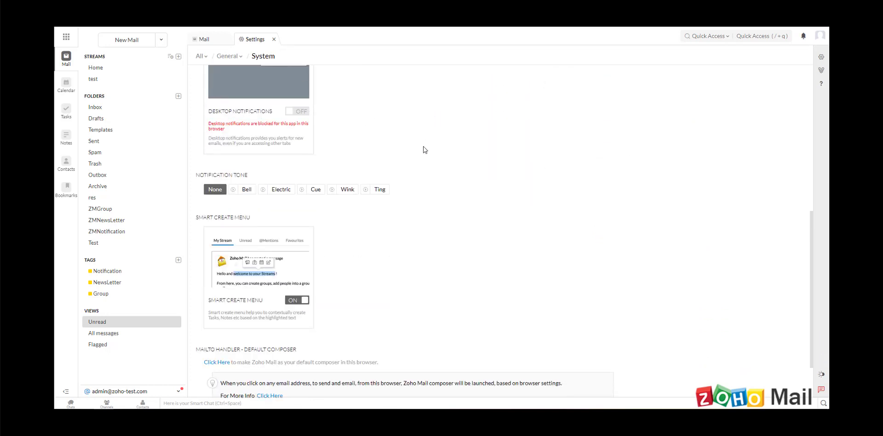
scroll(425, 150, "down", 2)
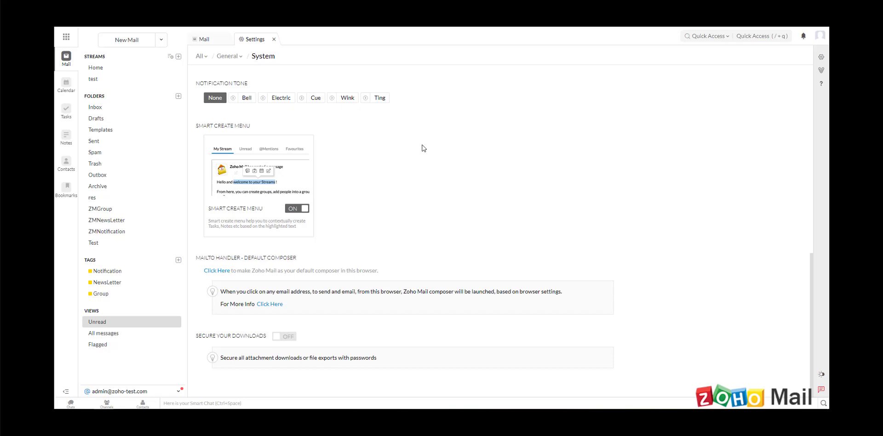
scroll(407, 147, "up", 7)
scroll(407, 147, "up", 1)
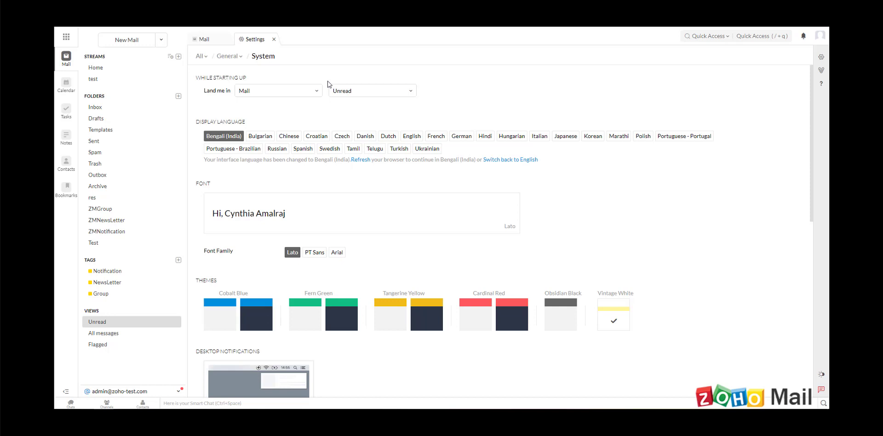
left_click(370, 90)
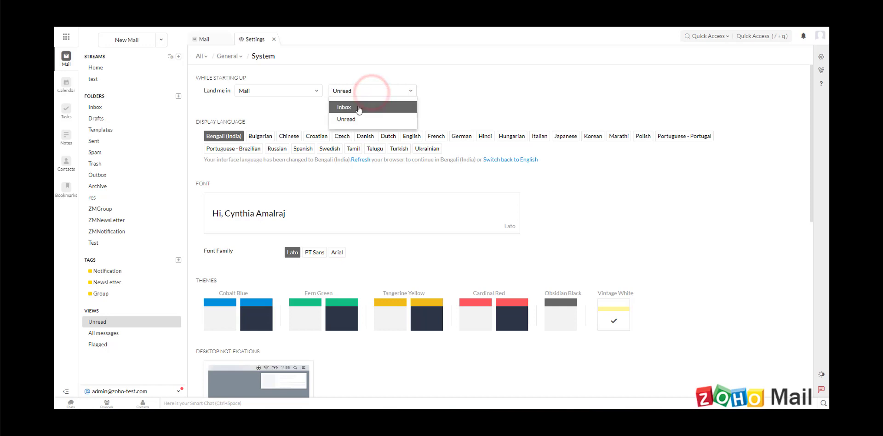
left_click(462, 88)
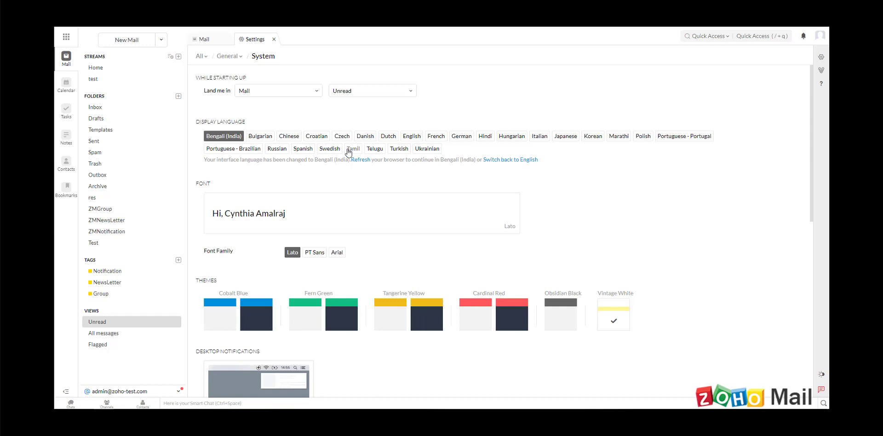
Try the Obsidian Black theme and apply the light Tangerine Yellow theme
scroll(349, 151, "down", 2)
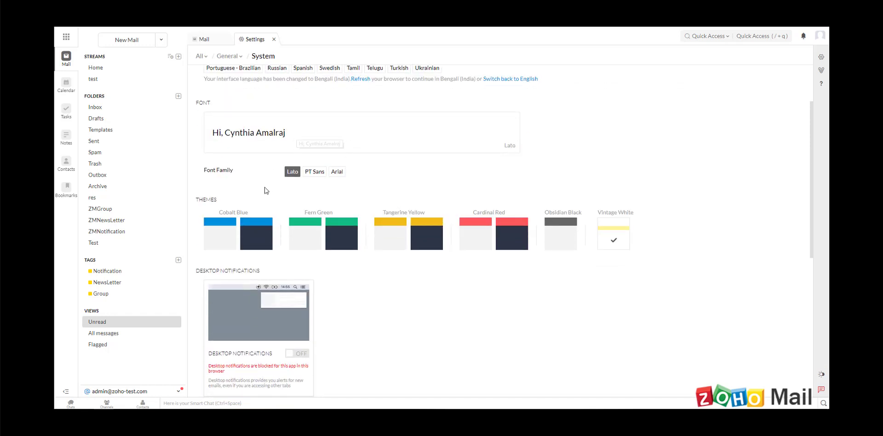
scroll(267, 207, "down", 1)
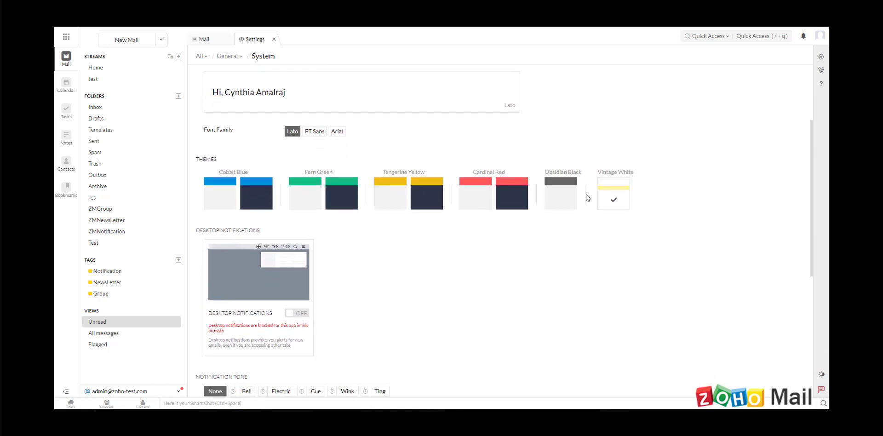
left_click(564, 200)
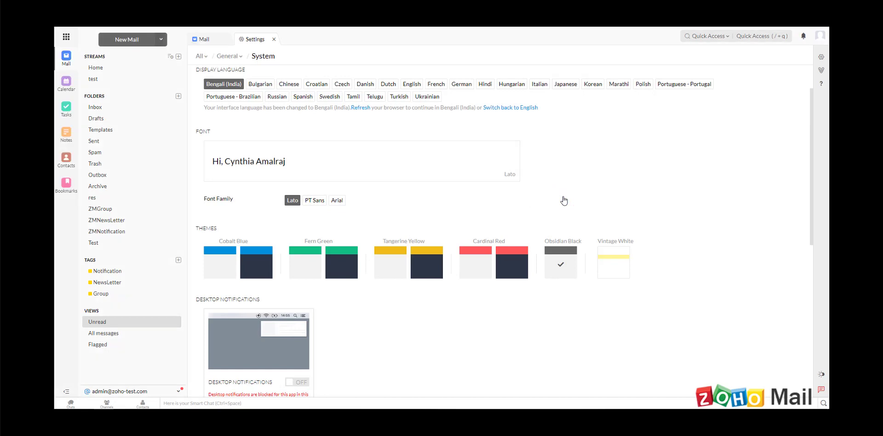
left_click(392, 264)
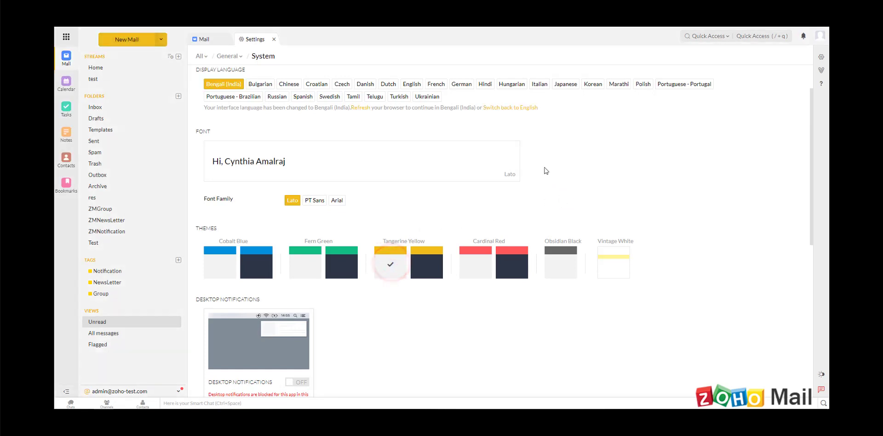
Examine the System settings for desktop notifications, notification tone and the Smart Create menu
scroll(546, 171, "down", 3)
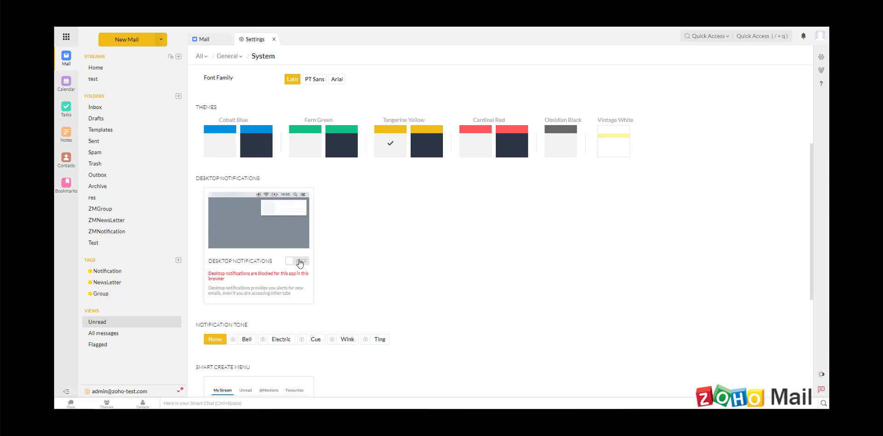
scroll(300, 261, "down", 2)
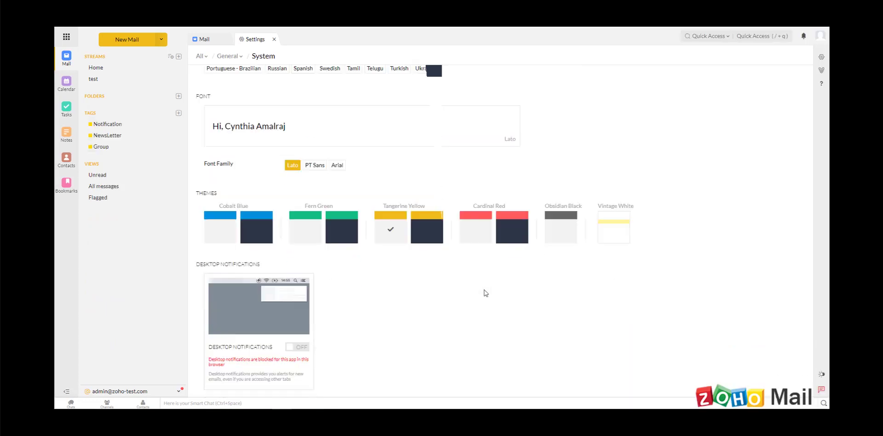
scroll(482, 291, "down", 4)
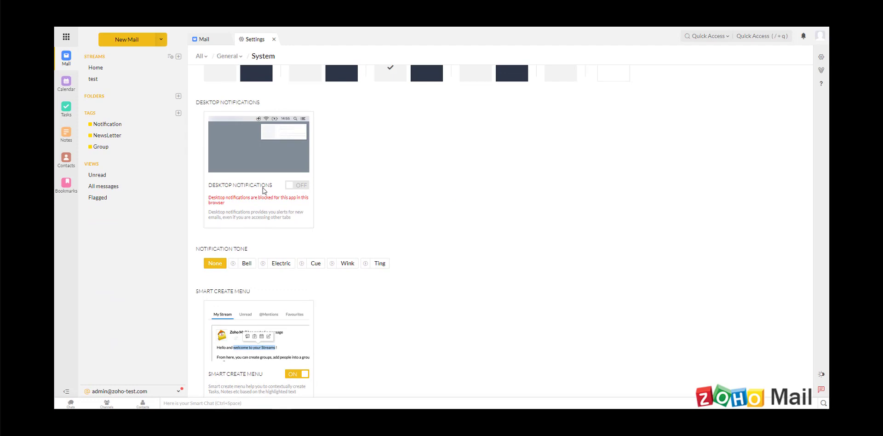
scroll(241, 267, "down", 3)
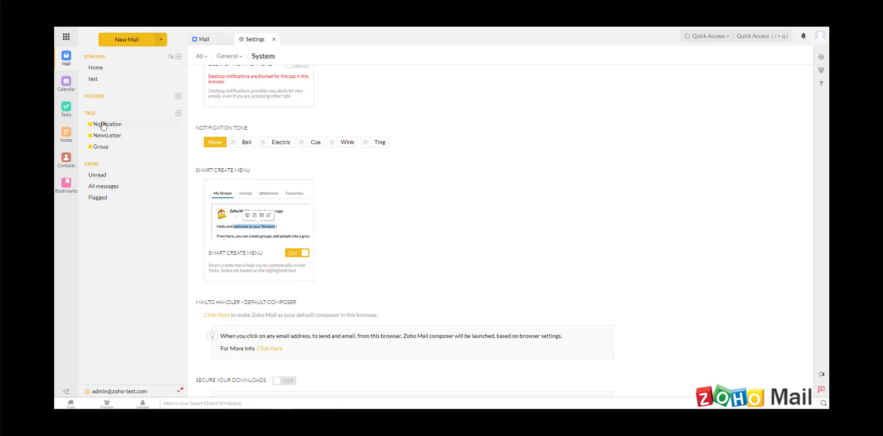
Open the Inbox and select the first lines of the undelivered mail message to bring up the Smart Create options
left_click(91, 94)
left_click(105, 110)
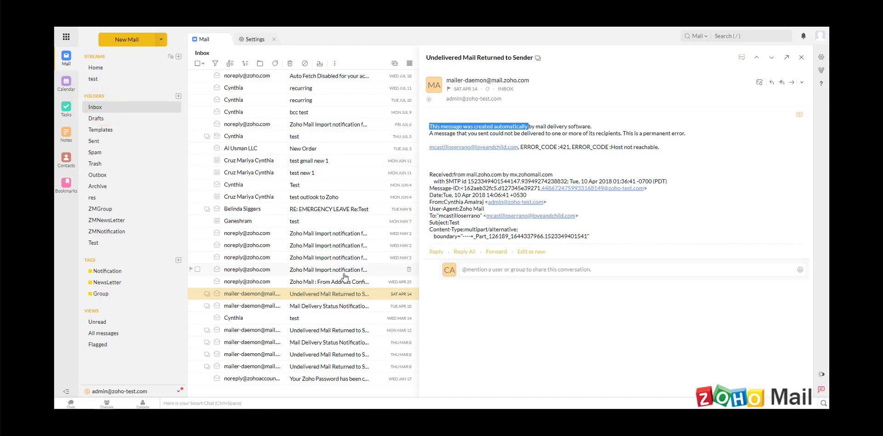
left_click_drag(429, 126, 507, 140)
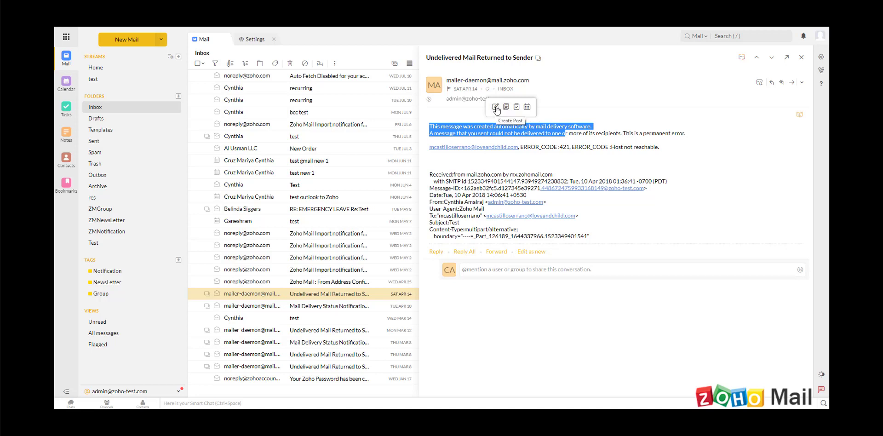
Return to the System settings, review the default composer and secure downloads sections, and go back to all settings
left_click(252, 39)
scroll(354, 263, "down", 3)
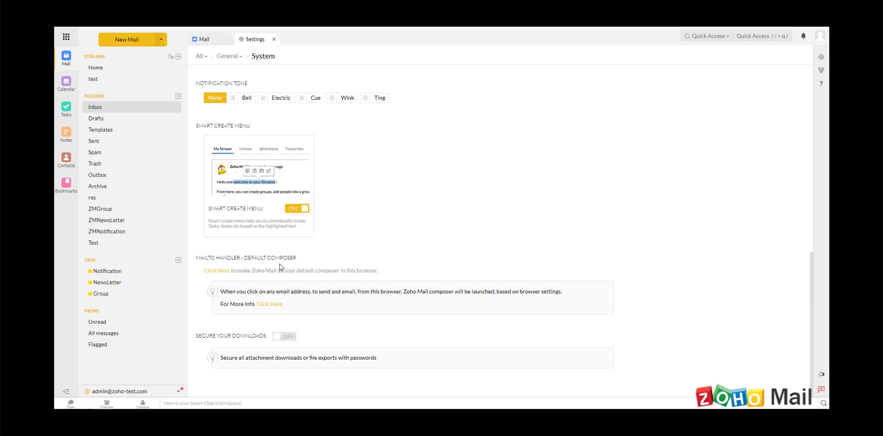
left_click(199, 56)
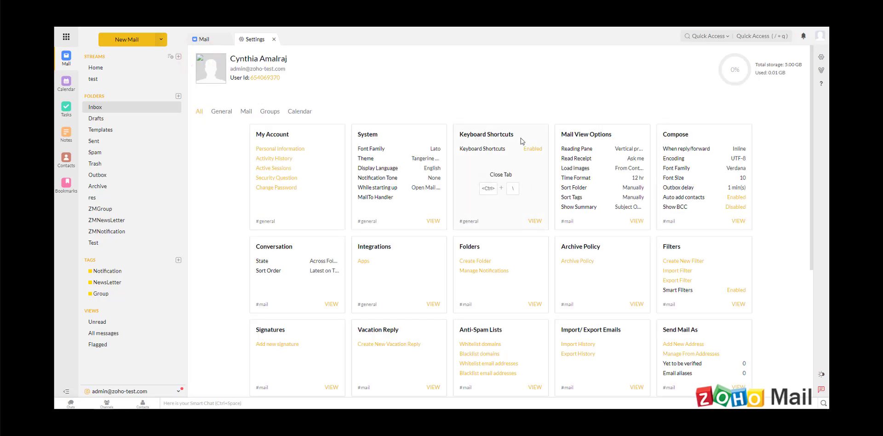
Open the Mail View Options and examine every section from the message preview layout to the comment box visibility
left_click(596, 153)
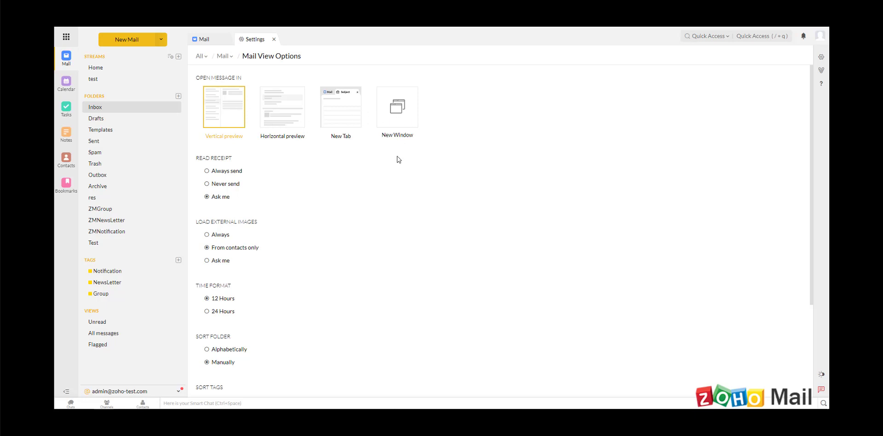
scroll(396, 156, "down", 2)
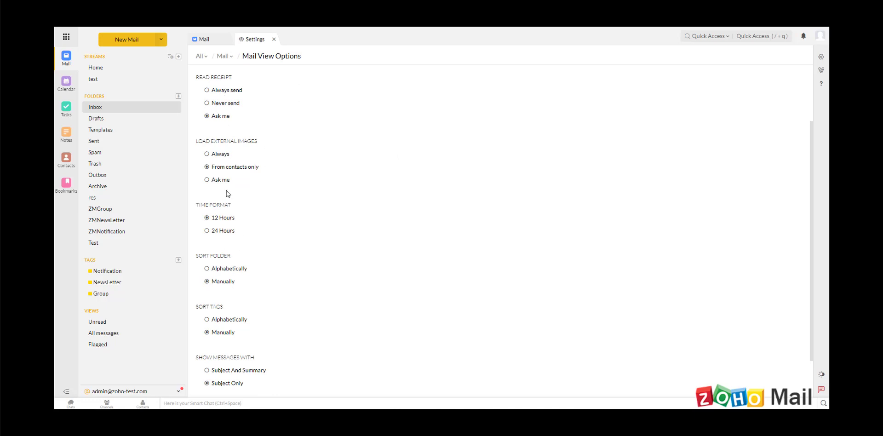
scroll(234, 268, "down", 1)
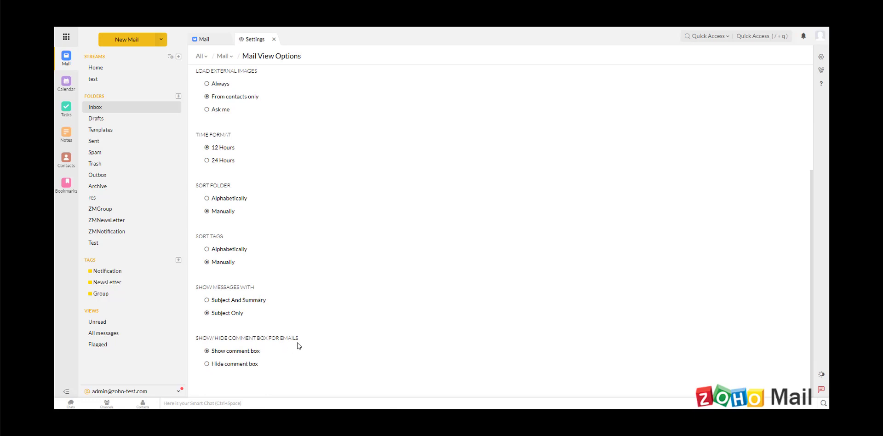
scroll(294, 345, "up", 3)
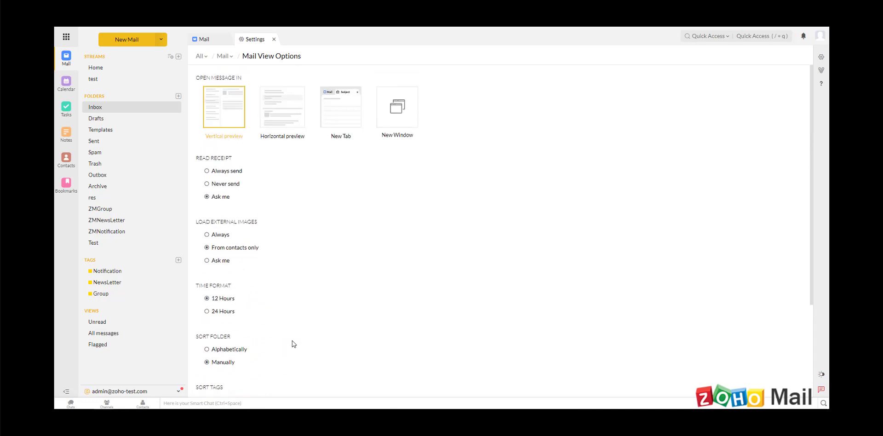
Open the Compose settings and review the encoding, font, outbox delay, read receipt and BCC options
left_click(200, 54)
left_click(685, 179)
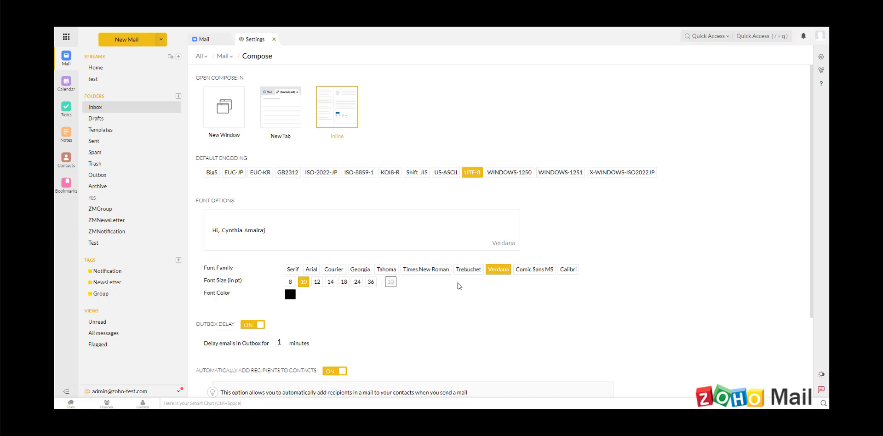
scroll(457, 285, "down", 3)
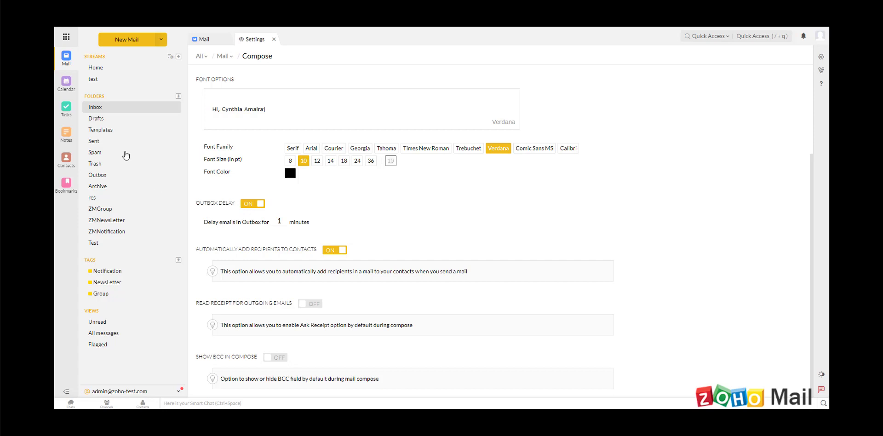
Start a new mail and show its sending choices, Send and Send right now
left_click(127, 39)
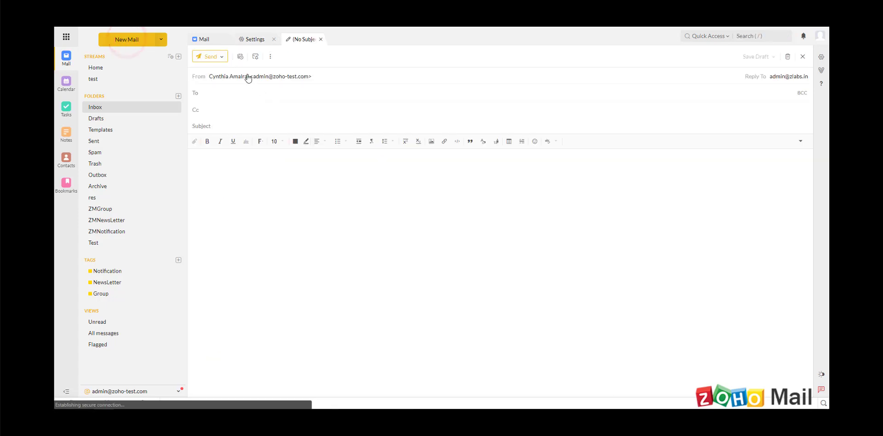
left_click(221, 56)
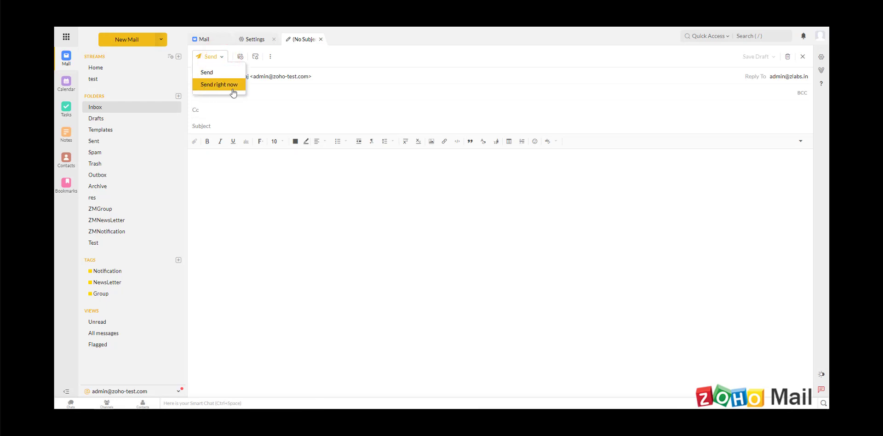
left_click(252, 174)
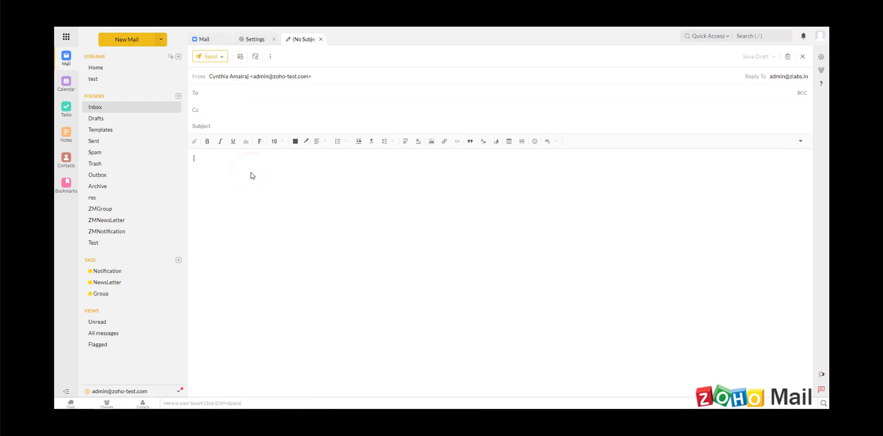
left_click(221, 57)
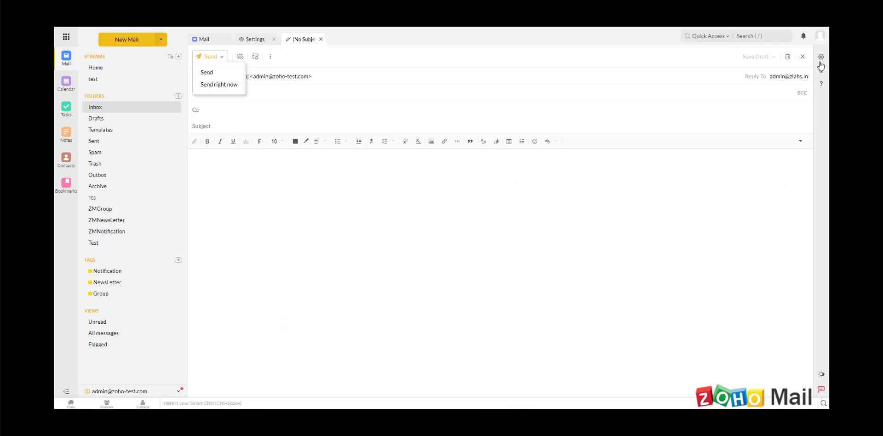
Go back to all settings, survey the available cards and open the Integrations apps
left_click(253, 39)
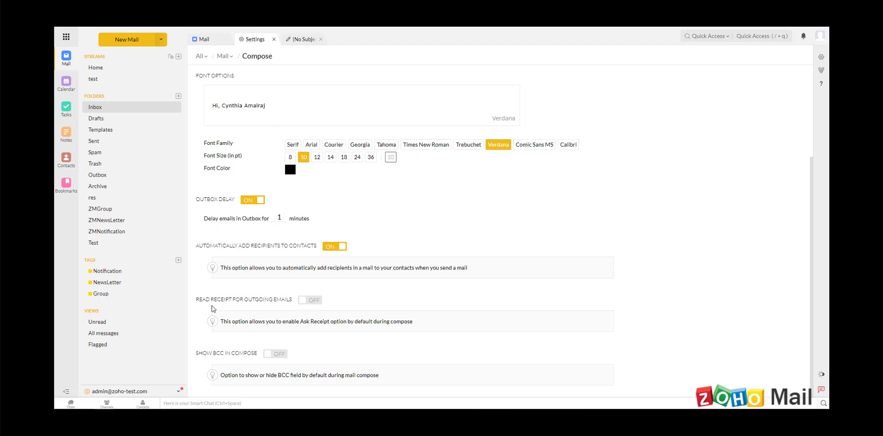
left_click(202, 55)
left_click(200, 56)
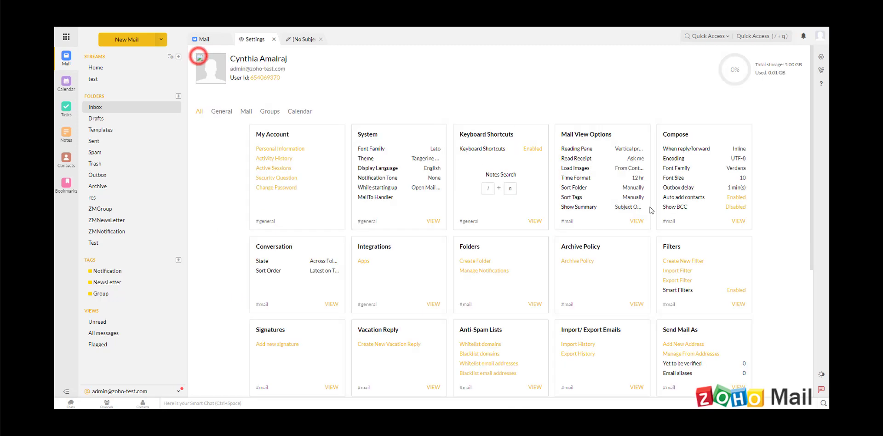
scroll(649, 209, "down", 3)
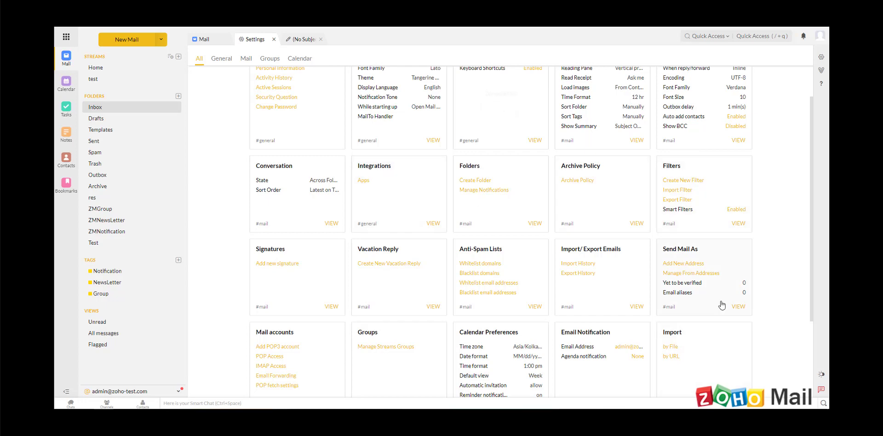
scroll(723, 302, "down", 3)
scroll(723, 302, "up", 4)
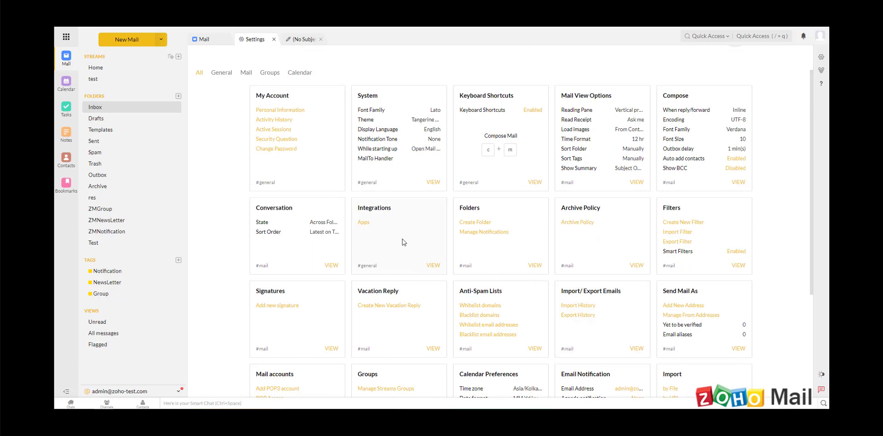
left_click(394, 219)
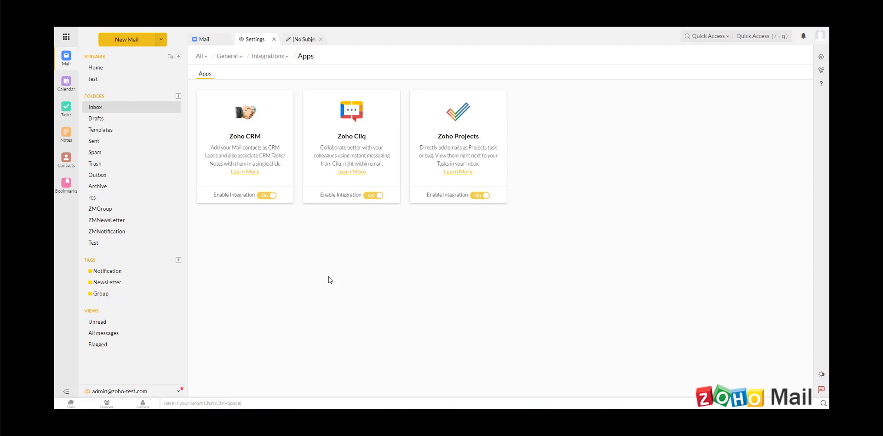
Open the CRM Info of the undelivered mail message's sender from the Inbox and try the Contact and Lead types
left_click(97, 107)
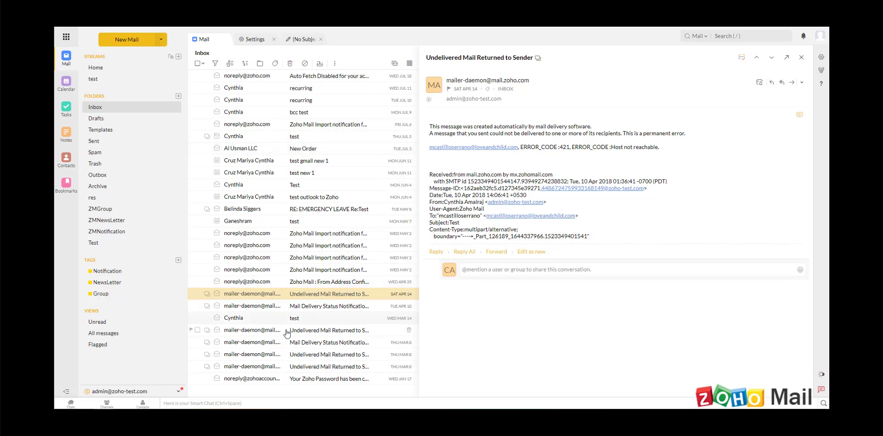
left_click(509, 81)
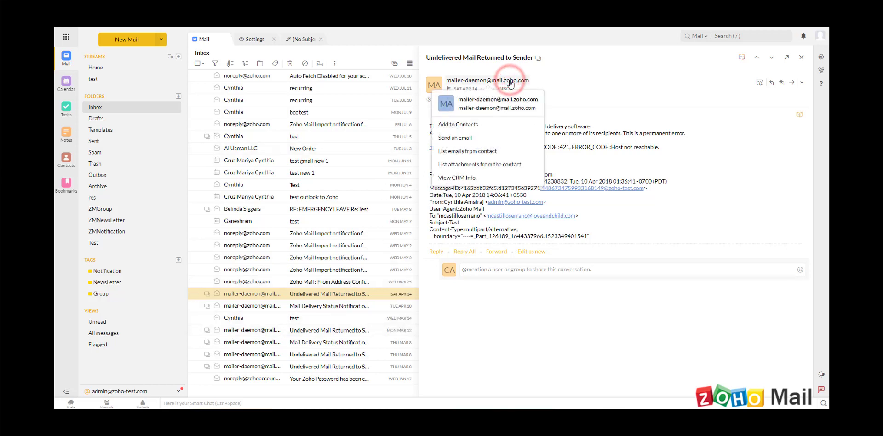
left_click(462, 177)
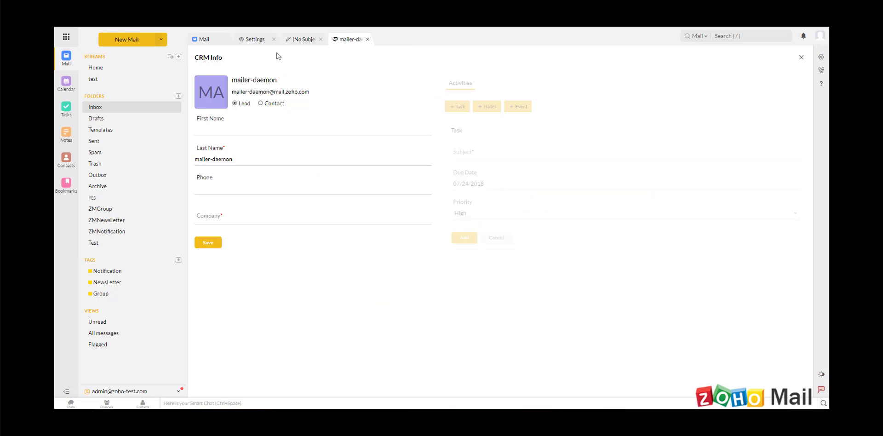
left_click(260, 104)
left_click(235, 103)
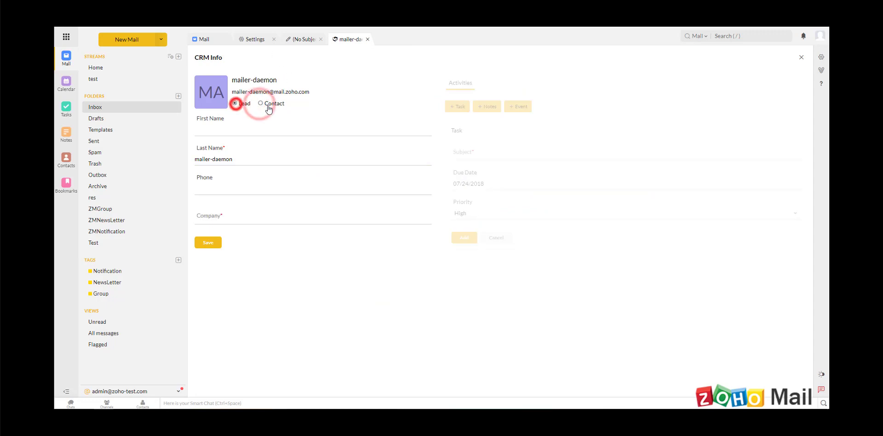
Revisit the Integrations apps, return to the Inbox and open the message with the subject "Test"
left_click(258, 41)
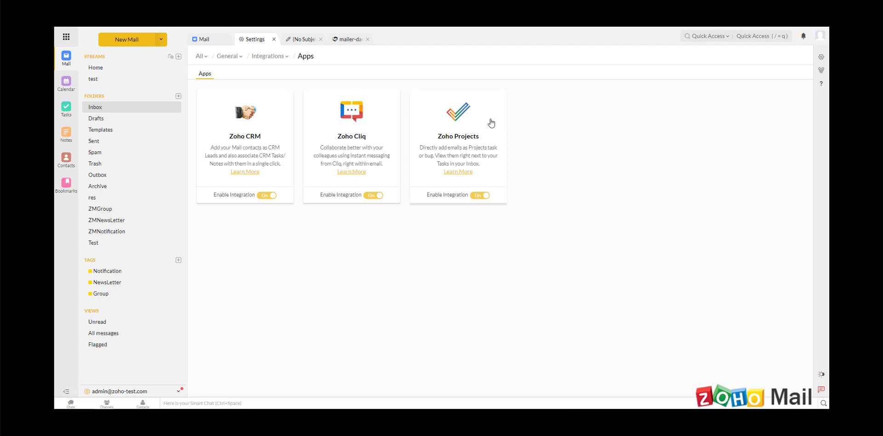
left_click(109, 109)
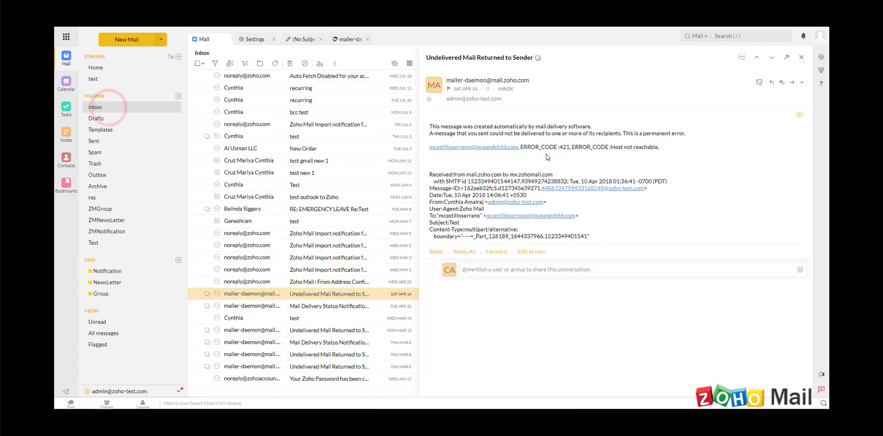
left_click(321, 291)
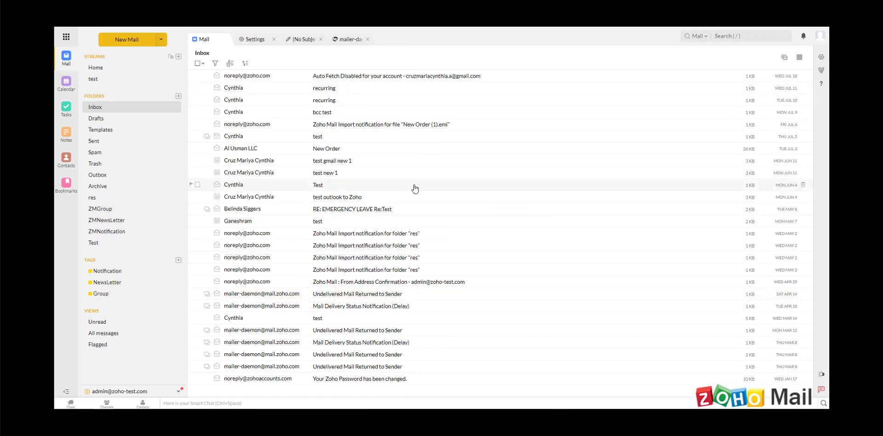
left_click(403, 196)
left_click(306, 222)
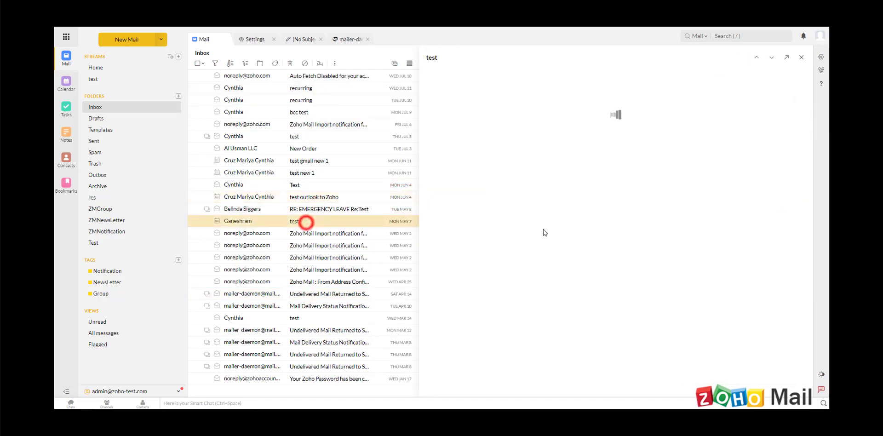
left_click(328, 164)
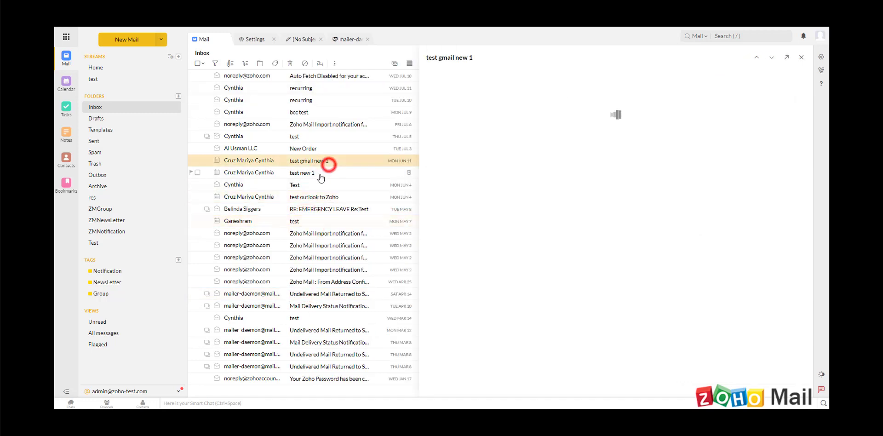
left_click(322, 184)
Show the open "Test" message's further actions, including the Add to choices and the Smart Filter options
left_click(802, 82)
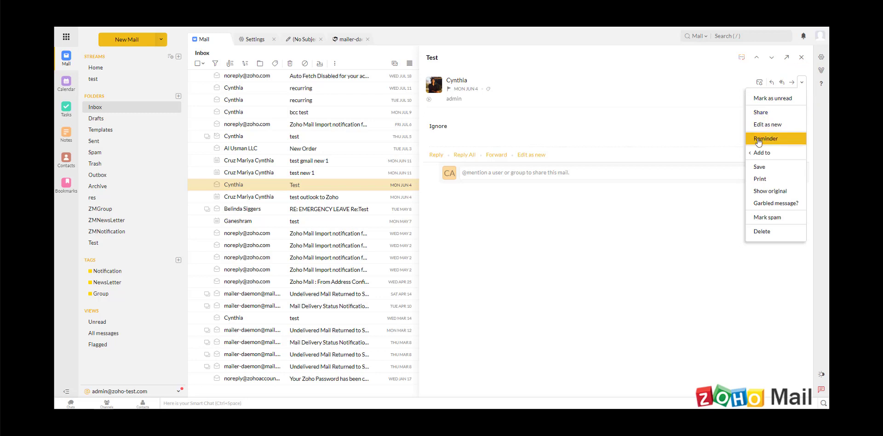
mouse_move(758, 152)
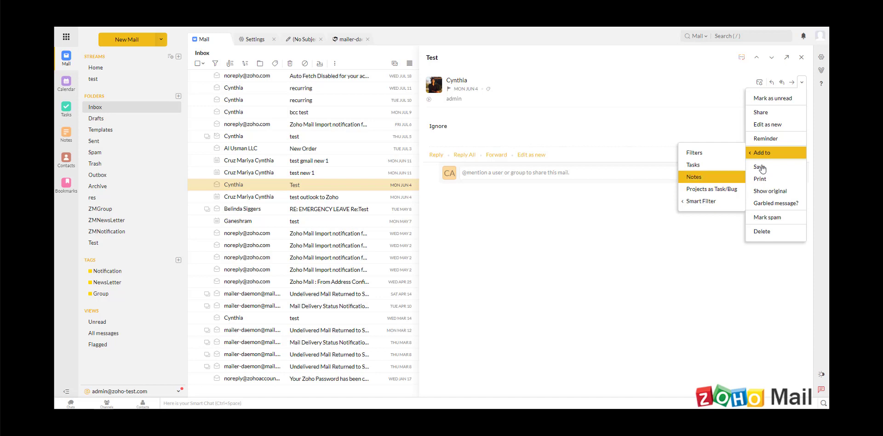
mouse_move(701, 201)
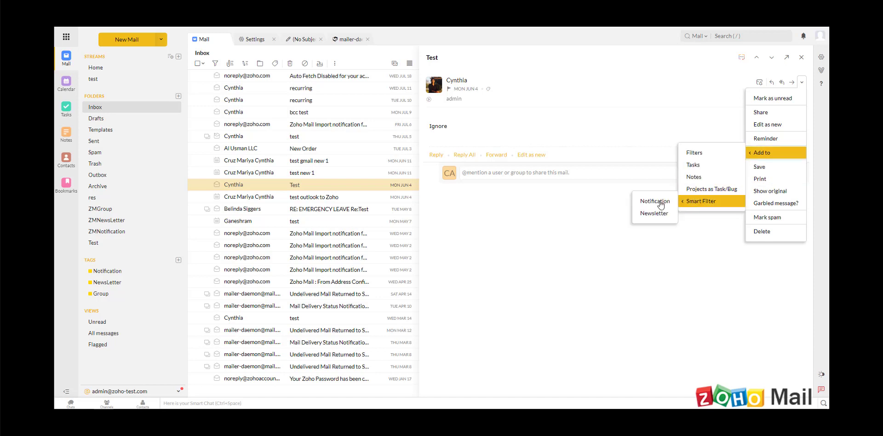
left_click(674, 271)
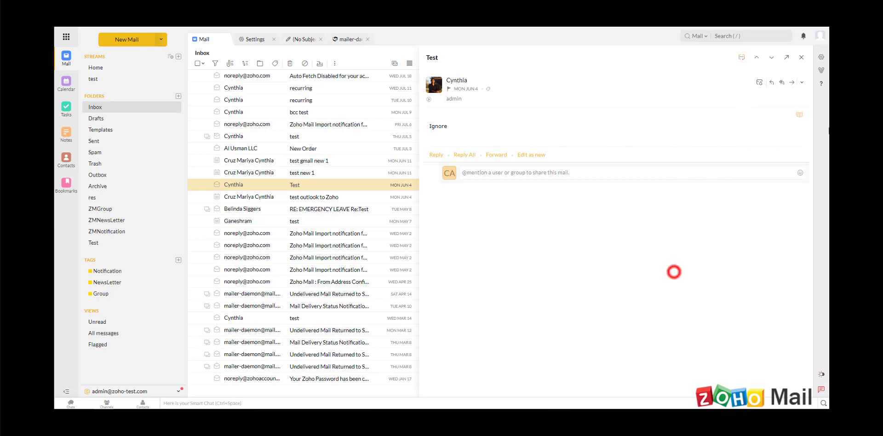
Open the folder notification settings from all settings and examine the details of the Drafts and Inbox folders
left_click(821, 69)
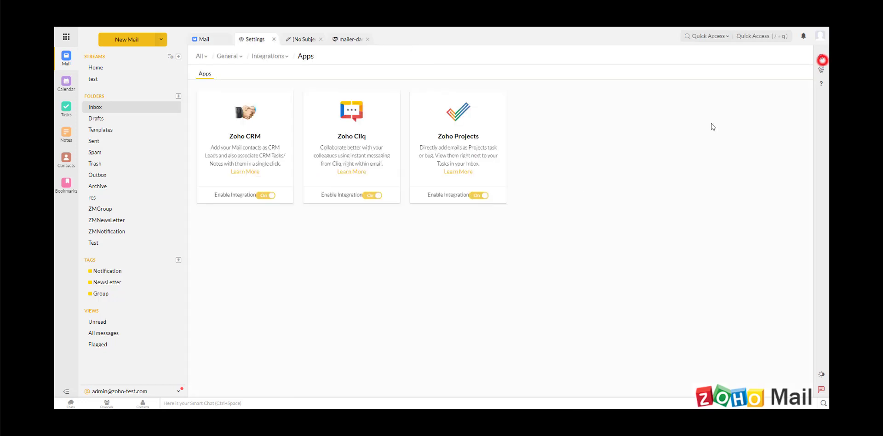
left_click(199, 56)
scroll(501, 154, "down", 3)
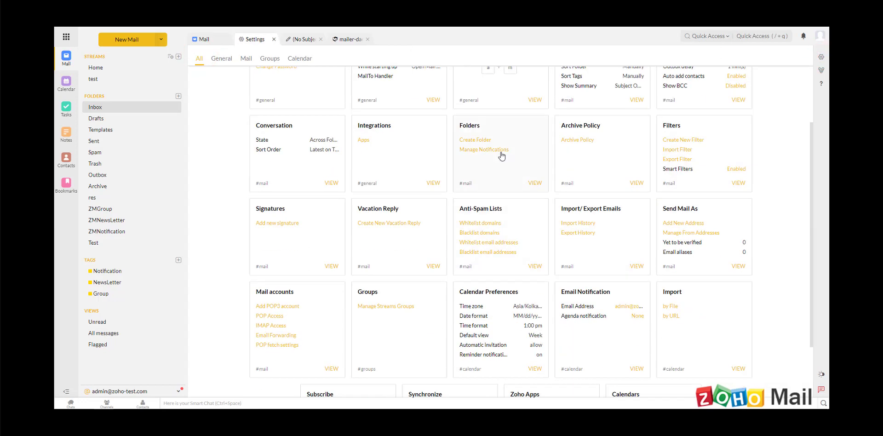
left_click(501, 151)
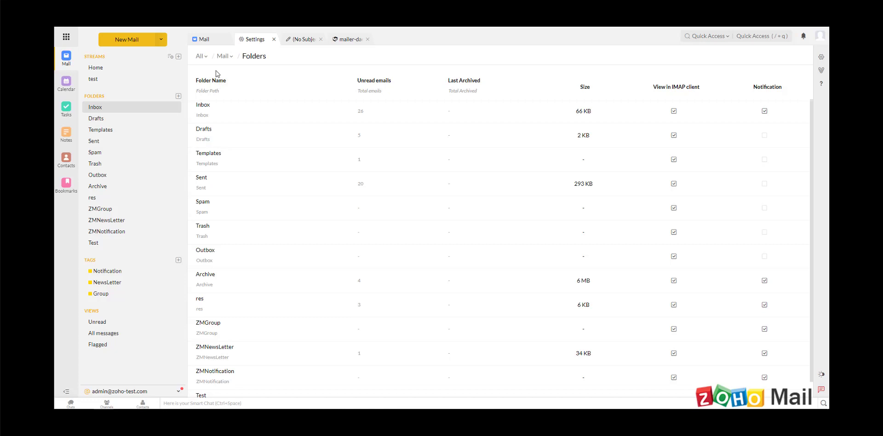
left_click(208, 129)
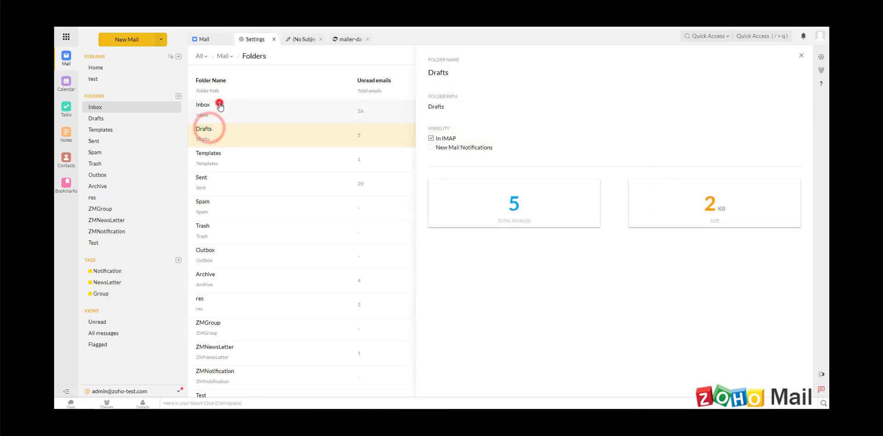
left_click(220, 105)
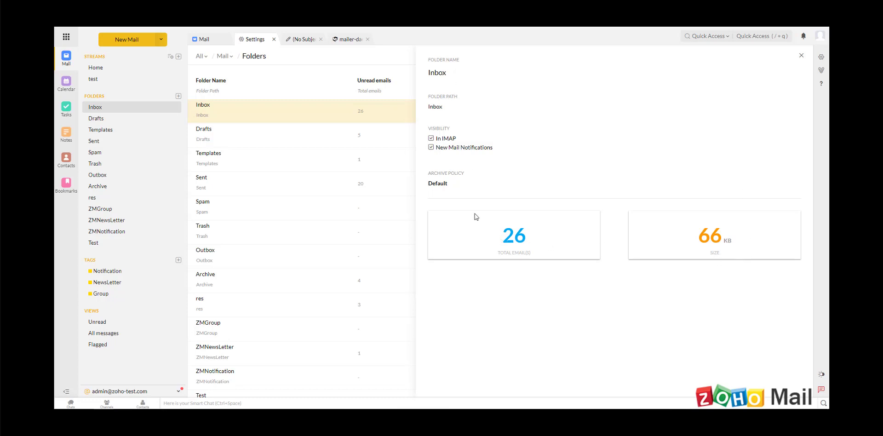
left_click(800, 55)
Return to all settings and open the Archive Policy settings
left_click(198, 55)
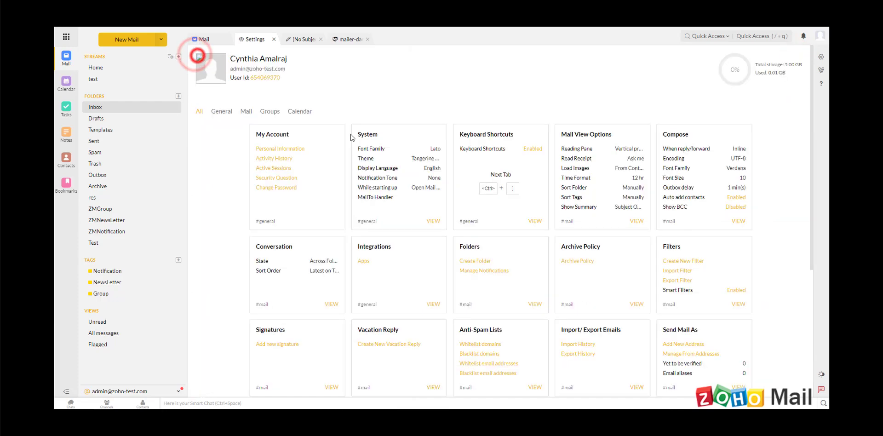
scroll(729, 225, "down", 3)
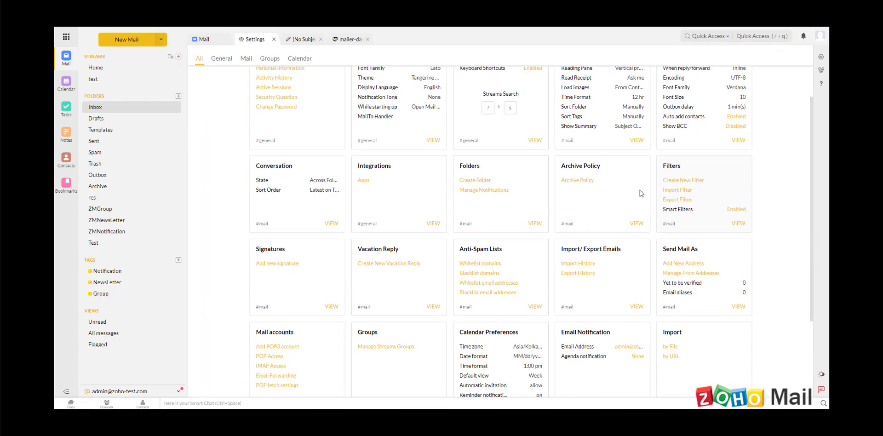
left_click(593, 183)
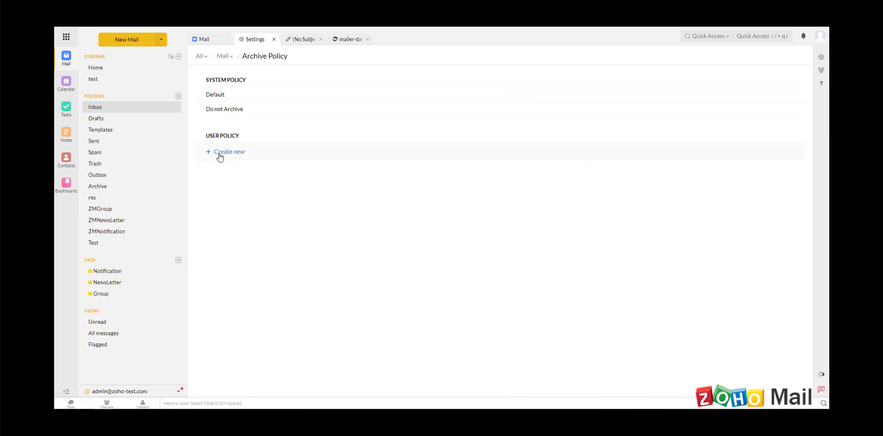
Start a new incoming email filter named "adad", look through its condition and action choices, and discard it
left_click(200, 55)
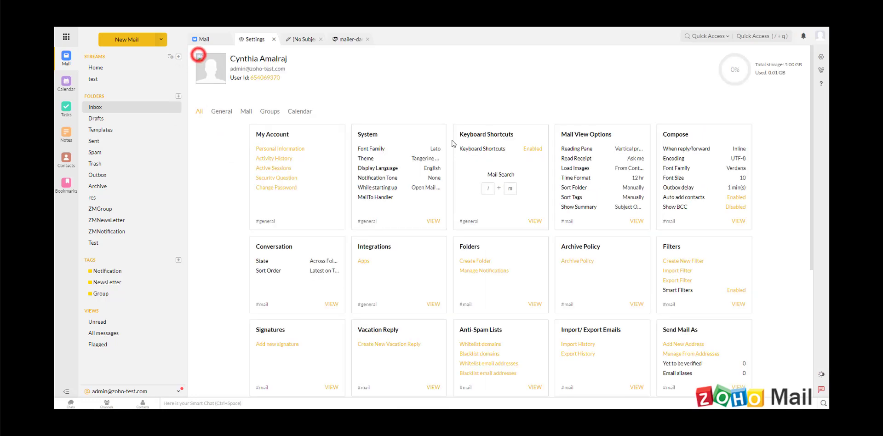
scroll(650, 188, "down", 5)
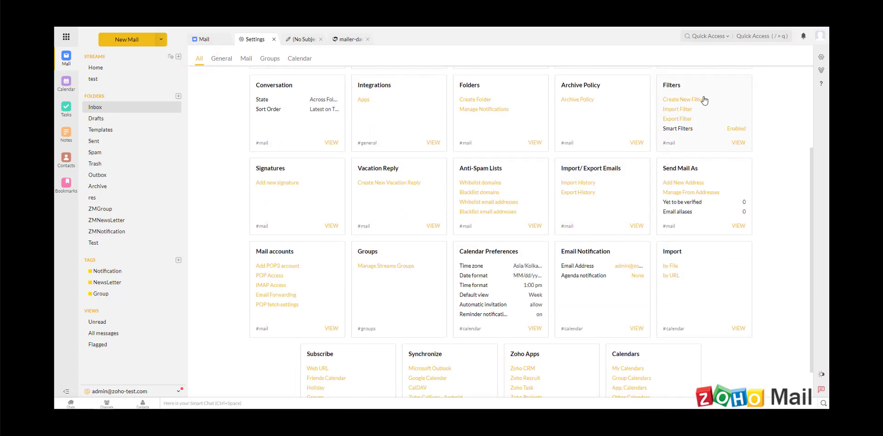
left_click(703, 99)
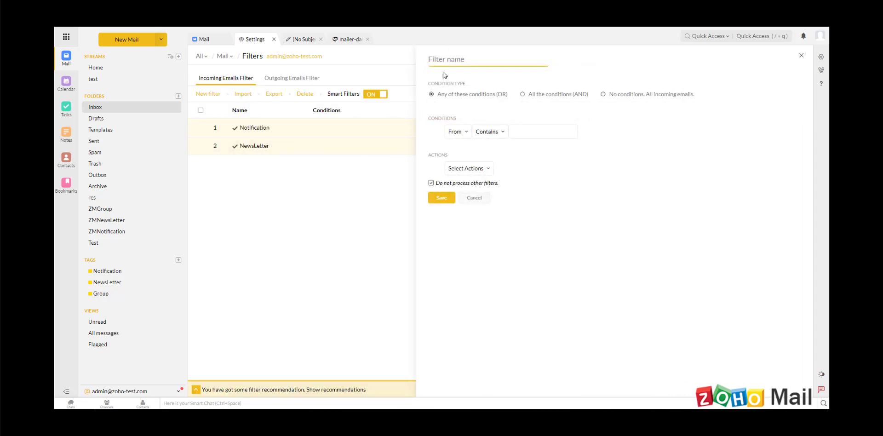
type("adad")
left_click(468, 135)
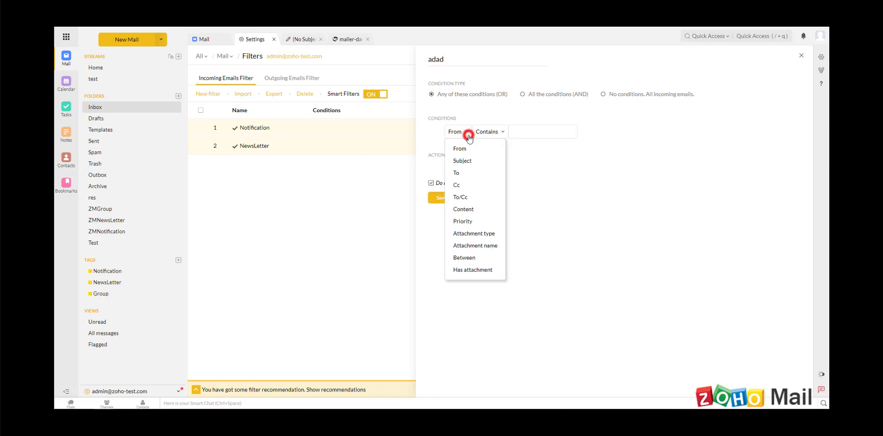
left_click(548, 253)
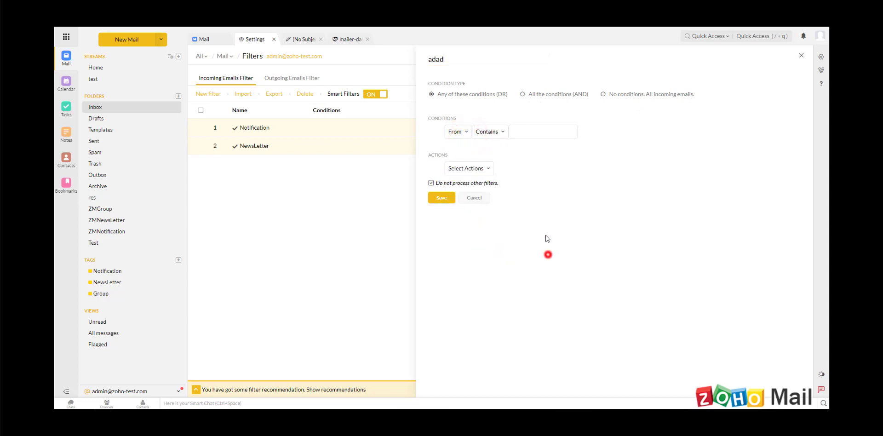
left_click(528, 138)
left_click(468, 168)
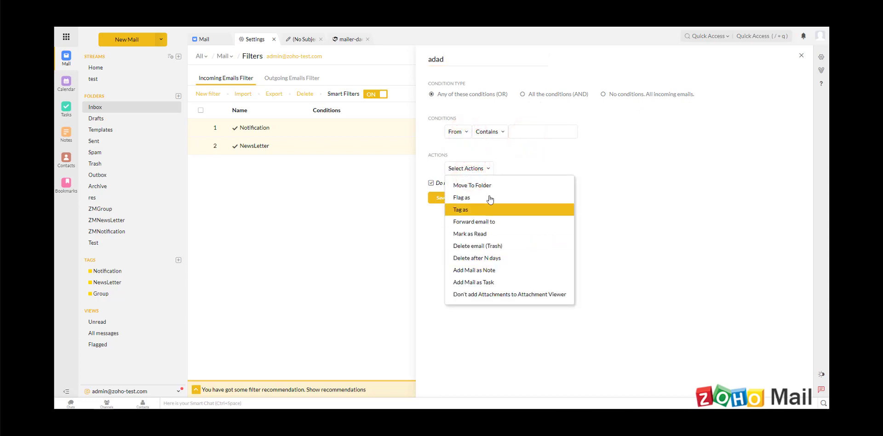
left_click(632, 222)
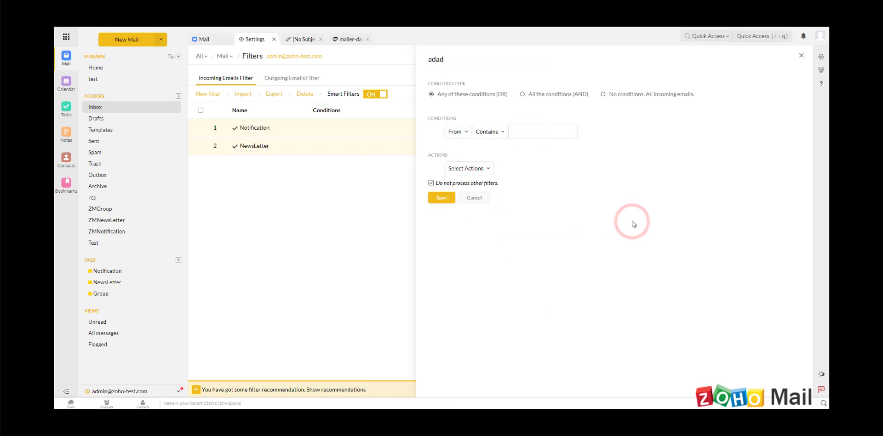
left_click(474, 198)
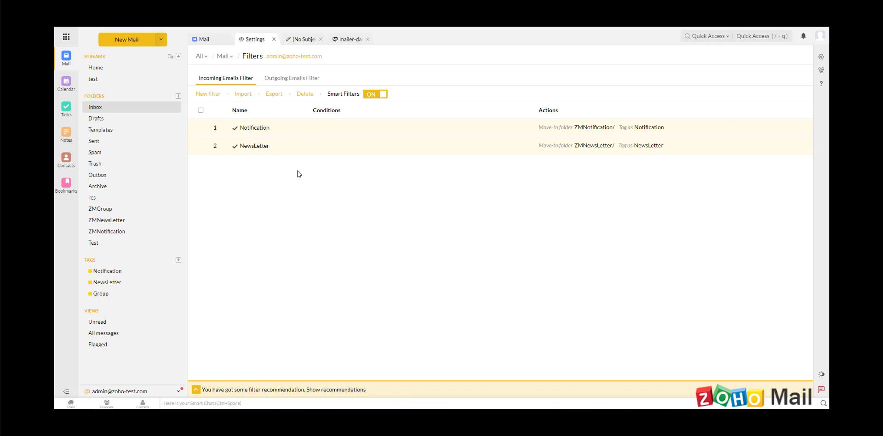
Add a signature named "Sigature" with the text "ahdaishda", associate it with the admin mail address and save it
left_click(203, 58)
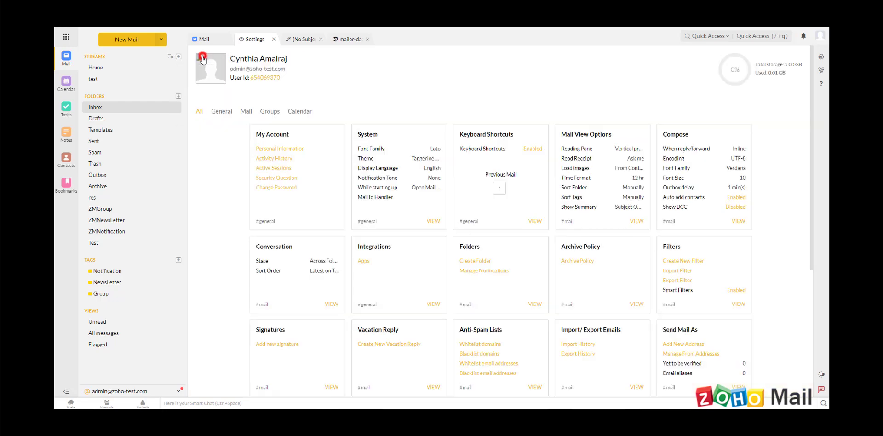
scroll(570, 211, "down", 5)
scroll(570, 212, "up", 3)
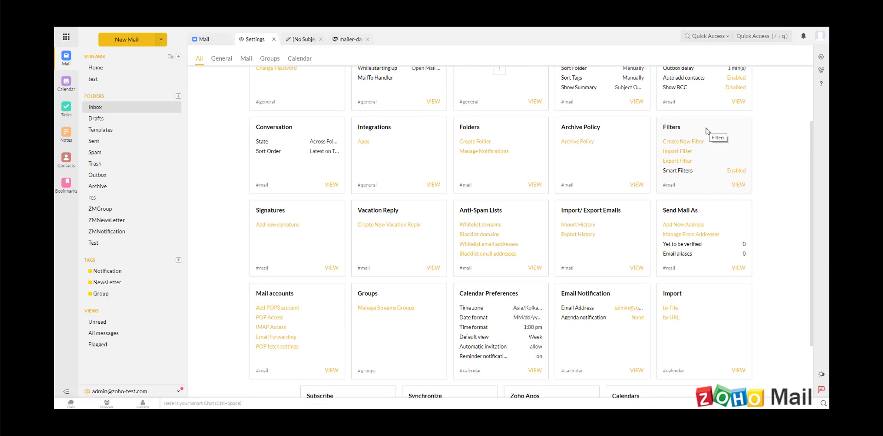
left_click(319, 228)
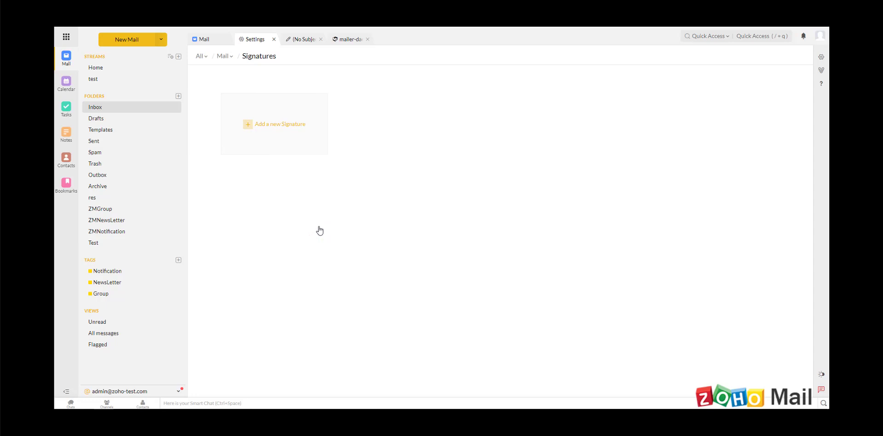
left_click(262, 124)
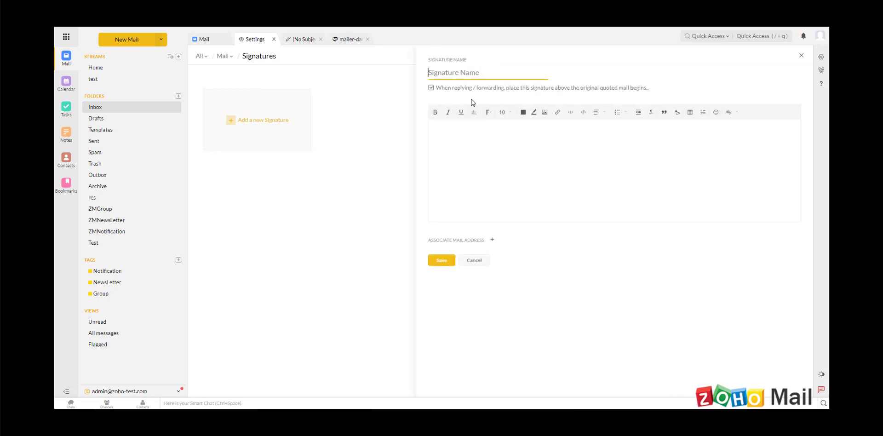
type("Sigasture")
left_click(452, 138)
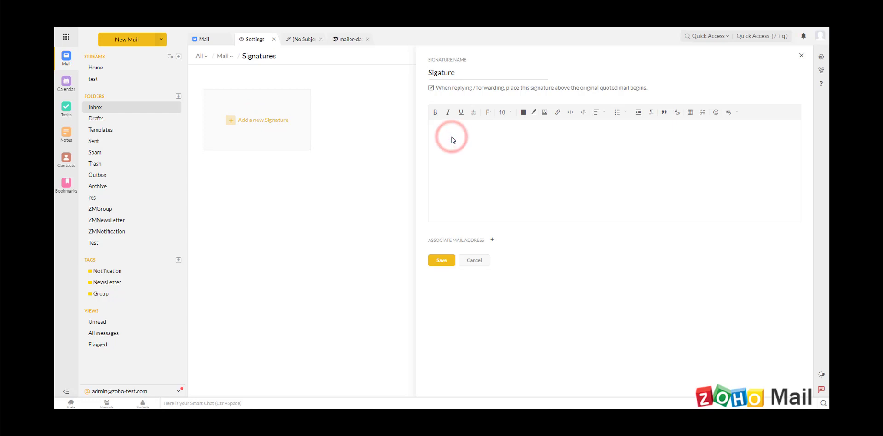
type("ahdaishda")
left_click(492, 239)
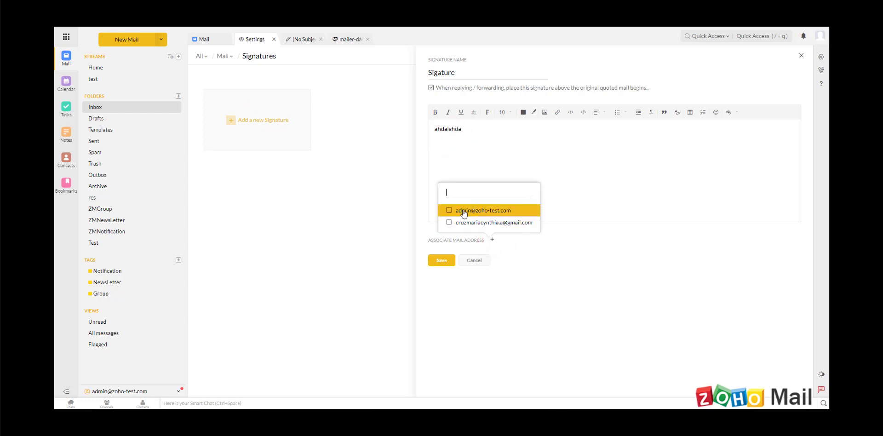
left_click(464, 211)
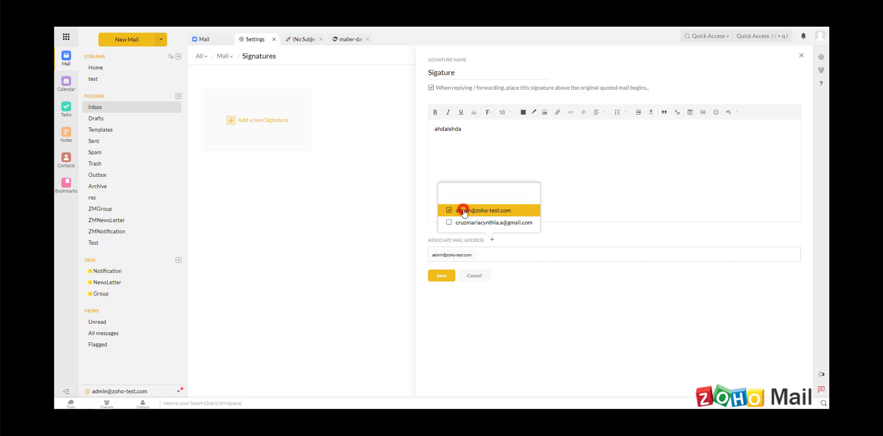
left_click(441, 276)
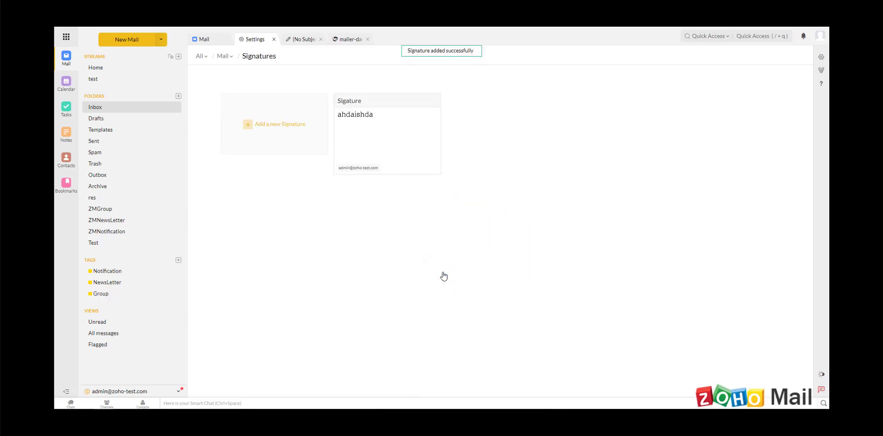
Reload the mailbox, start a new mail and highlight the signature text in its body
mouse_move(354, 173)
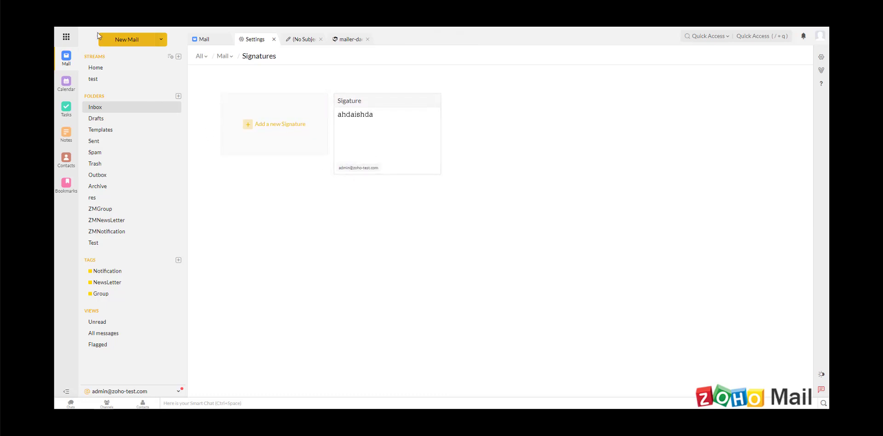
key("F5")
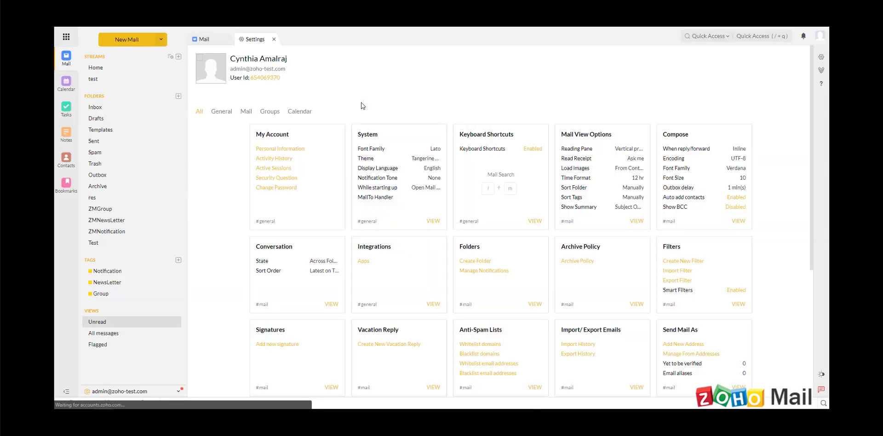
left_click(118, 40)
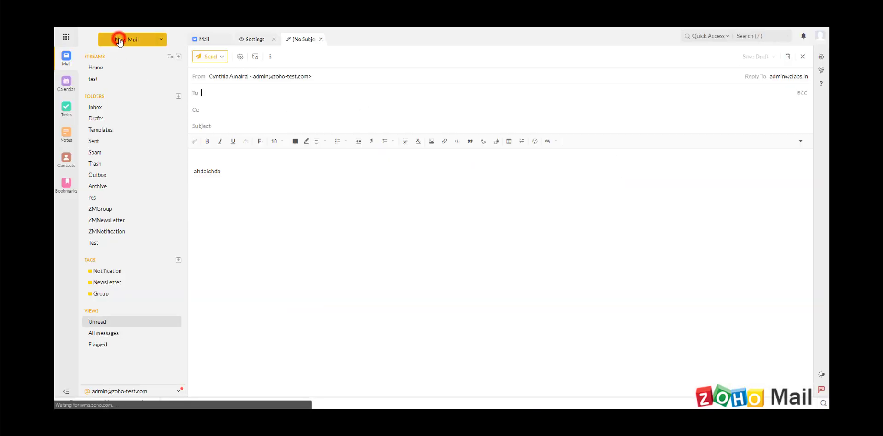
double_click(227, 170)
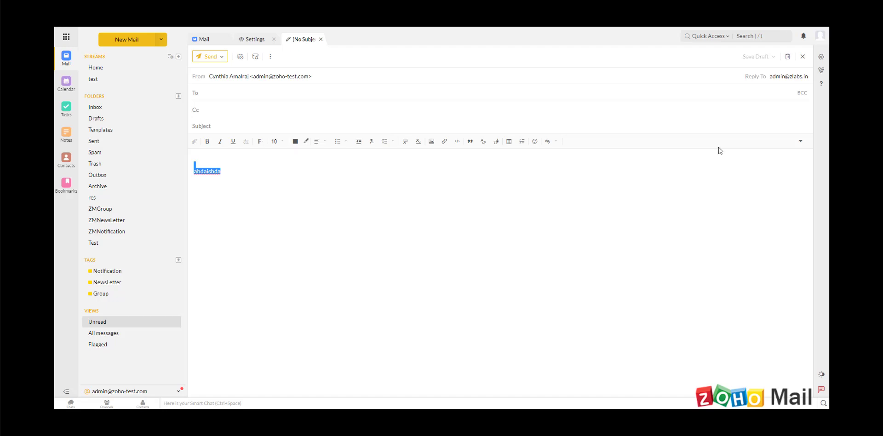
Return to the settings and open the form for a new vacation reply
left_click(256, 39)
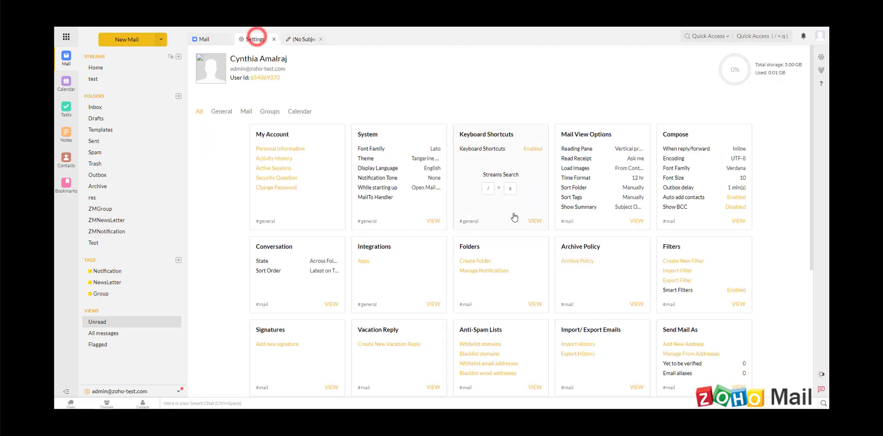
scroll(527, 206, "down", 3)
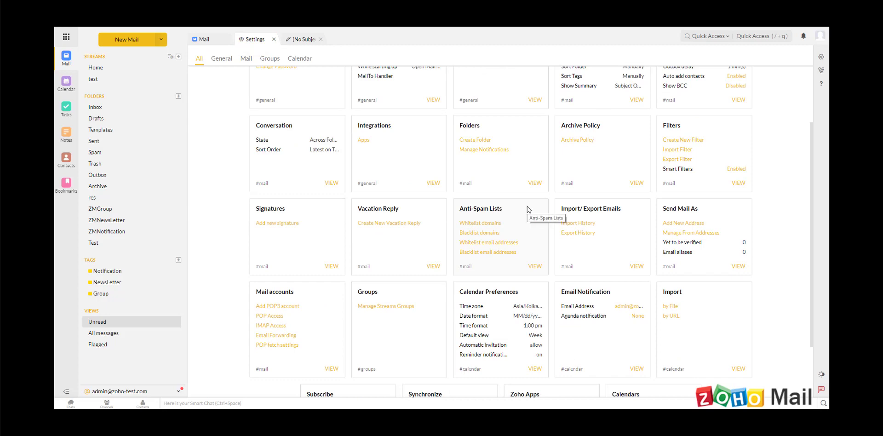
scroll(526, 206, "down", 2)
left_click(409, 145)
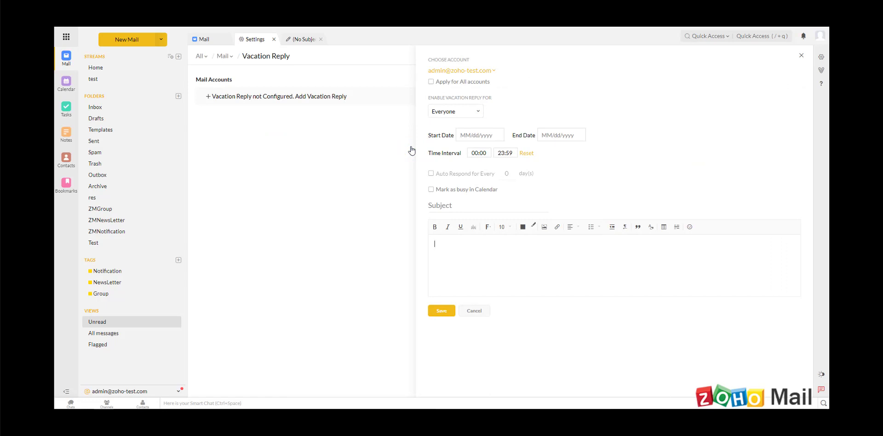
Discard the new vacation reply and look through the Anti-Spam Lists for email addresses and domains
left_click(474, 311)
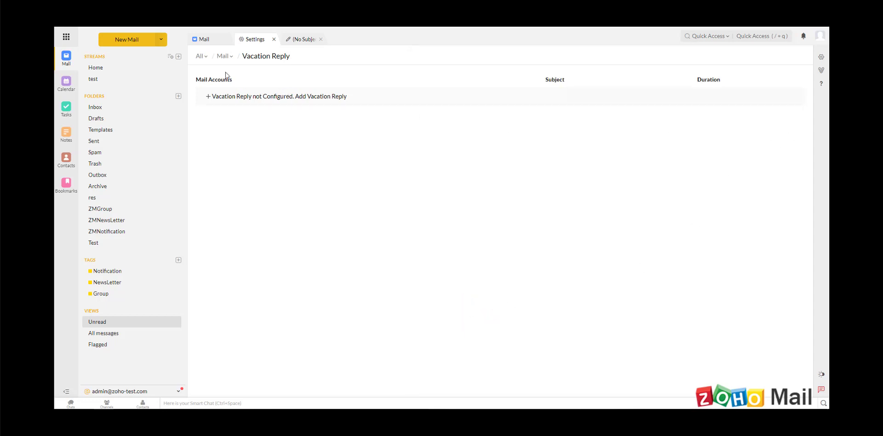
left_click(198, 55)
scroll(556, 184, "down", 3)
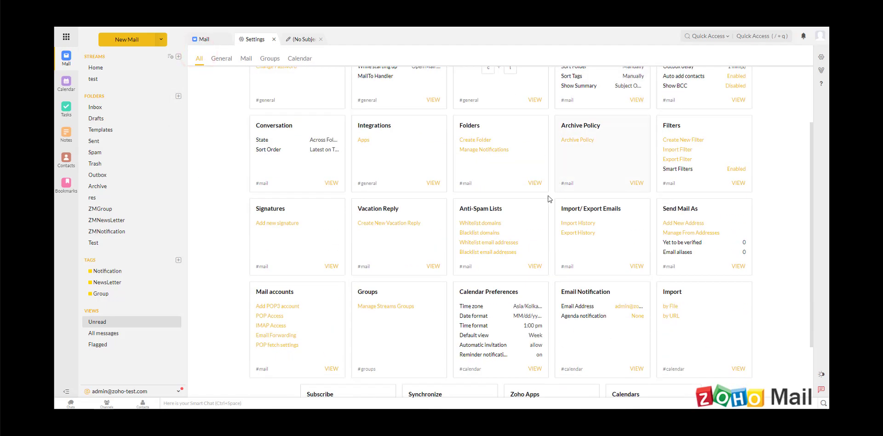
left_click(515, 225)
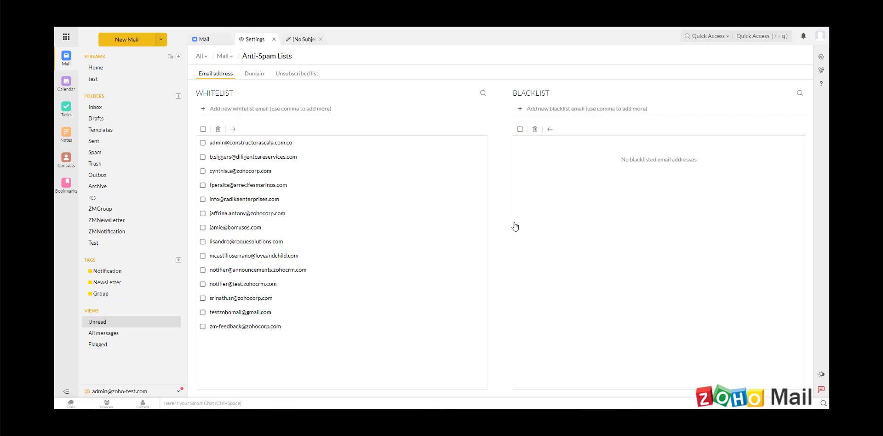
left_click(255, 74)
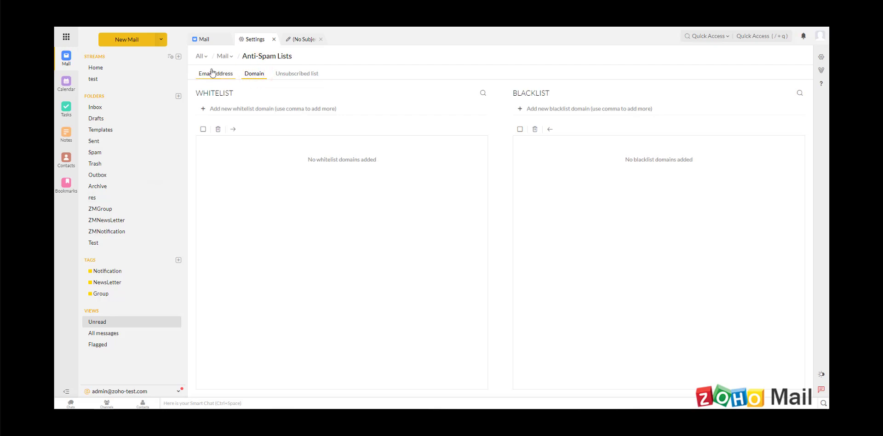
Return to the settings overview and open the Import/Export Emails settings to examine their import and export options
left_click(200, 58)
scroll(538, 200, "down", 3)
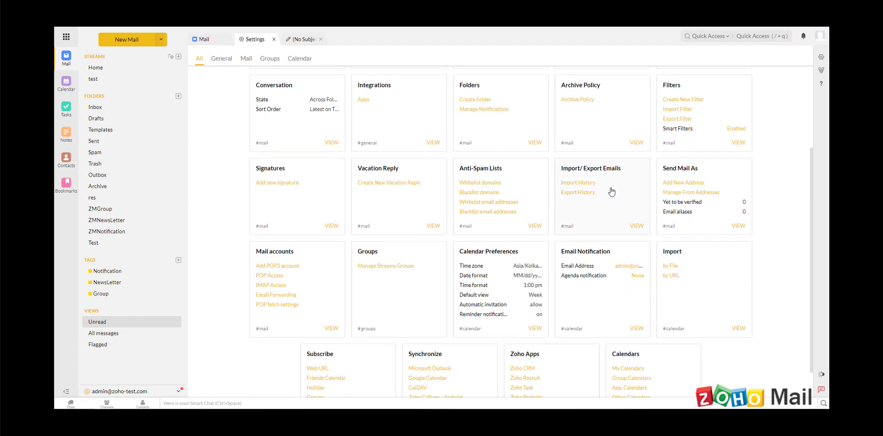
left_click(612, 192)
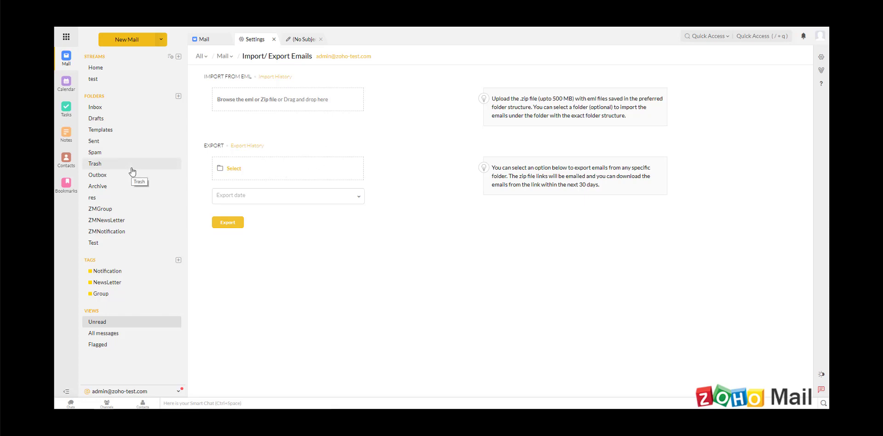
Open the Send Mail As settings and highlight the email address listed under the external From addresses
left_click(198, 57)
scroll(404, 183, "down", 5)
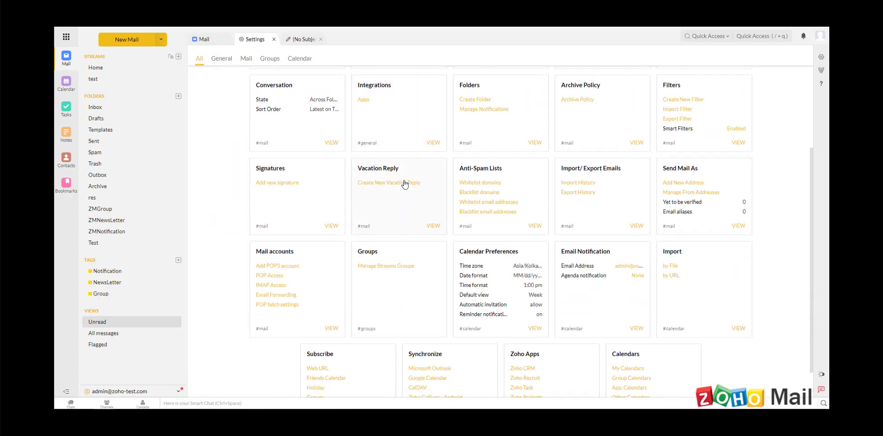
scroll(404, 184, "down", 1)
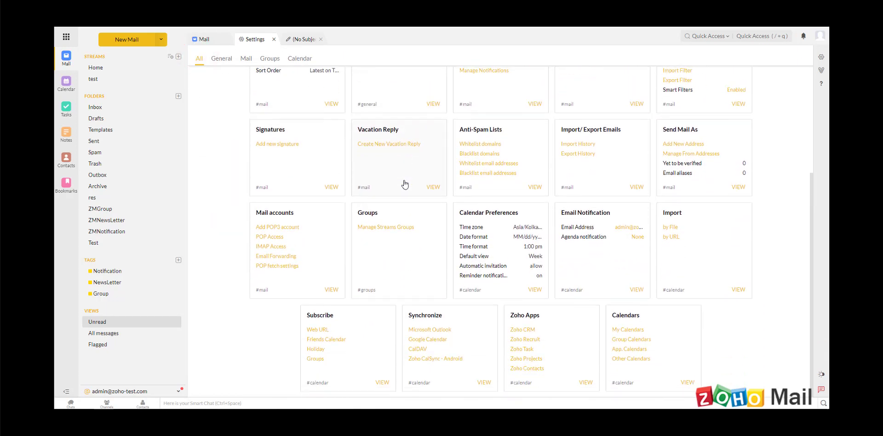
left_click(721, 154)
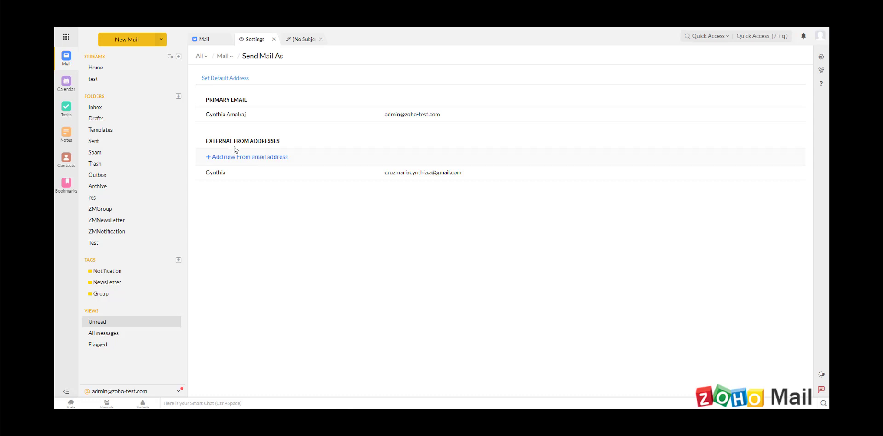
left_click_drag(381, 173, 461, 180)
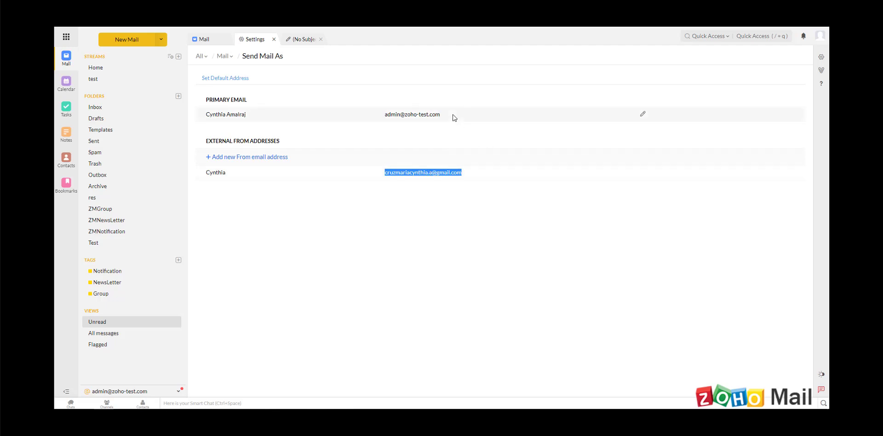
Open the form for adding a POP3 account in the Mail accounts settings and examine the configured accounts
left_click(200, 55)
scroll(507, 256, "down", 5)
scroll(507, 256, "down", 2)
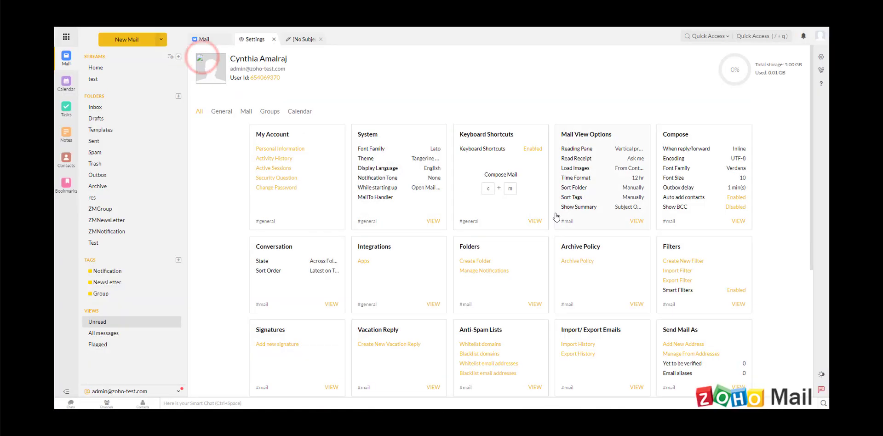
scroll(556, 217, "down", 4)
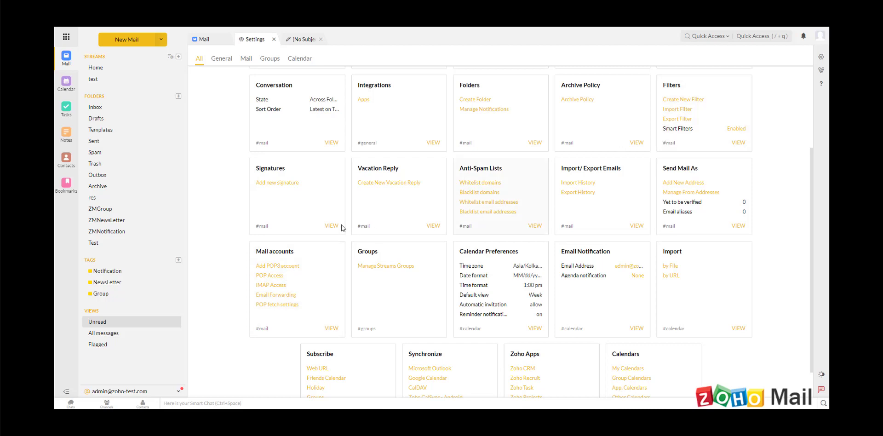
left_click(327, 265)
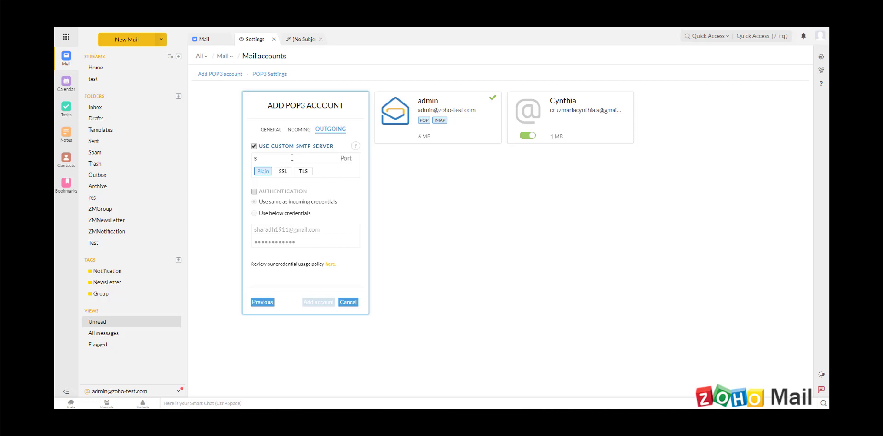
mouse_move(570, 115)
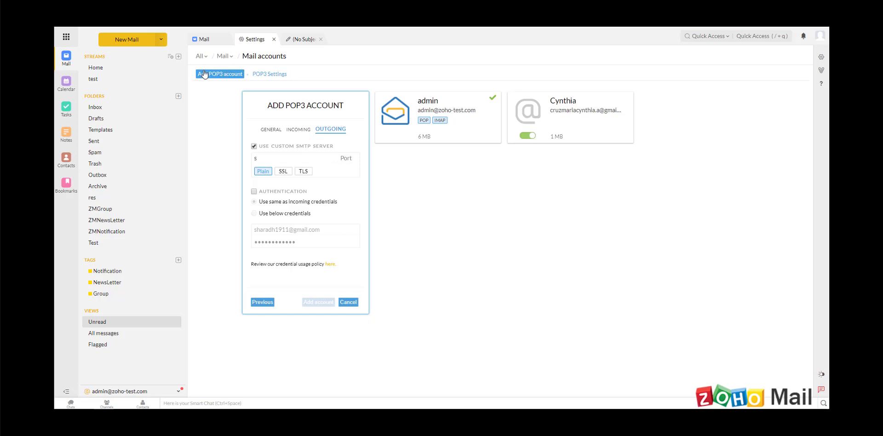
Open the POP fetch settings from the overview and examine the mail check interval, retrieval limit and external account
left_click(199, 56)
scroll(378, 177, "down", 5)
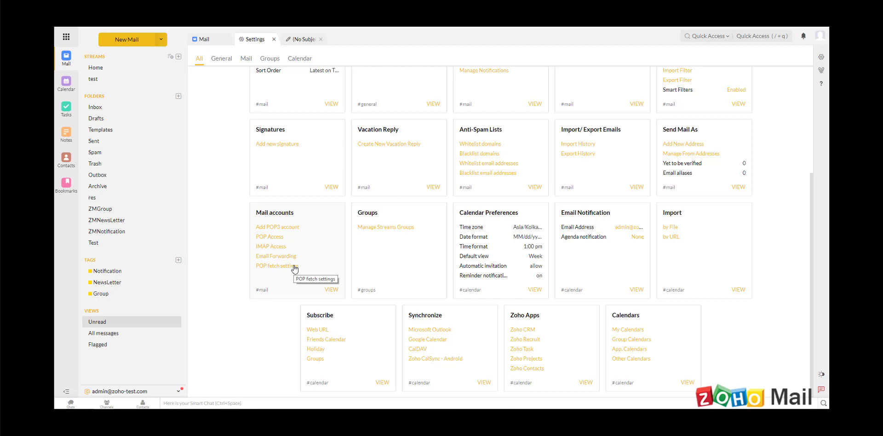
left_click(268, 265)
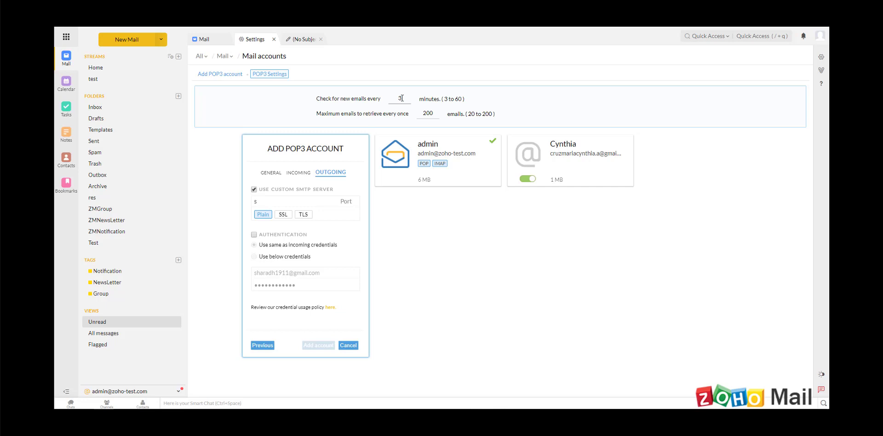
left_click(587, 166)
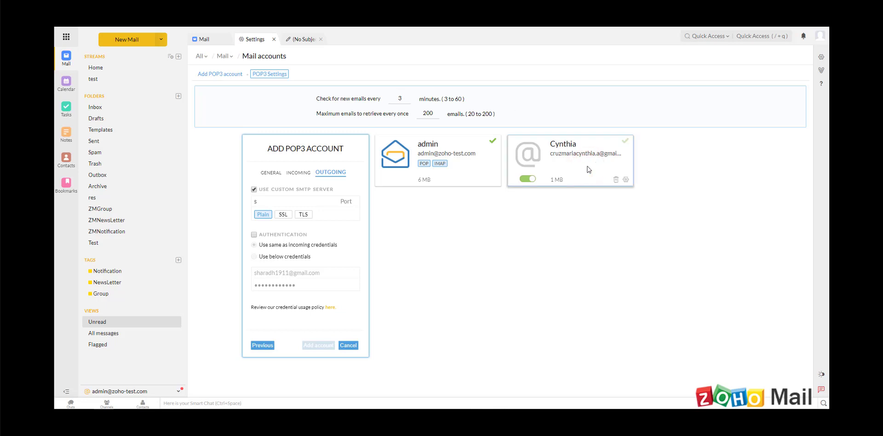
Go back to the settings overview and reopen the Mail accounts settings
left_click(199, 56)
scroll(364, 234, "down", 5)
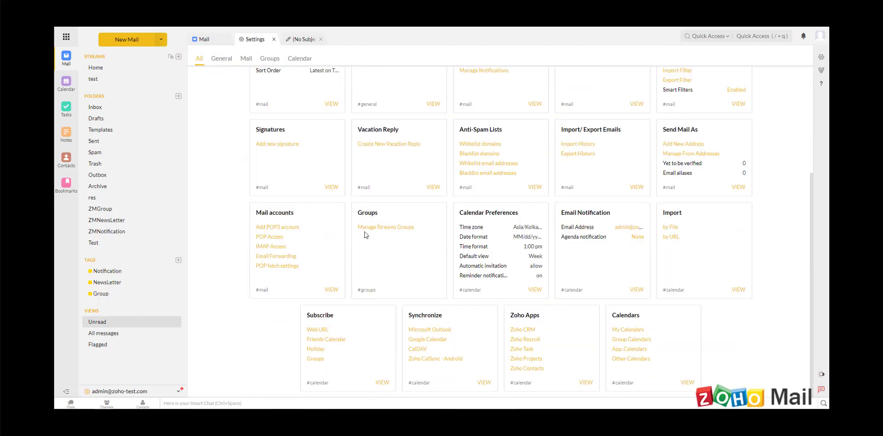
left_click(320, 237)
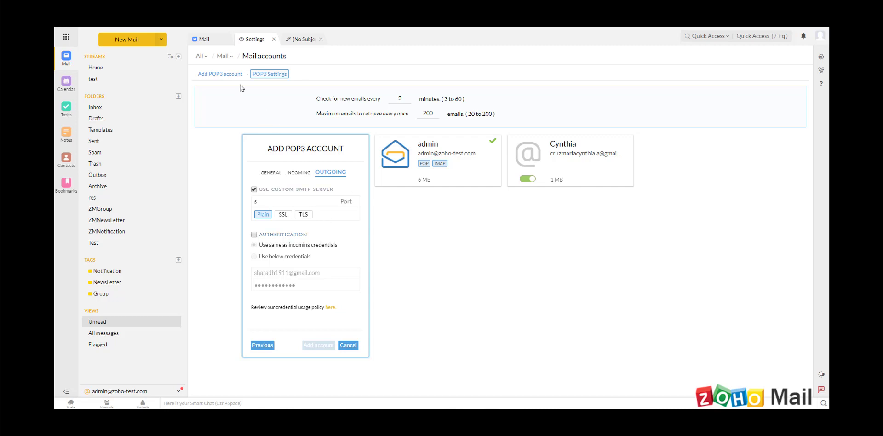
Open the Calendar Preferences and read through them, from time zone and work week to reminder notifications
left_click(199, 55)
scroll(416, 177, "down", 5)
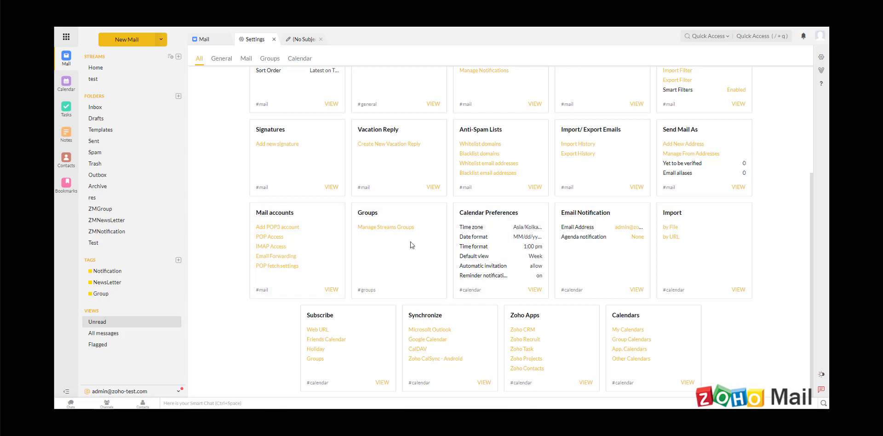
left_click(489, 244)
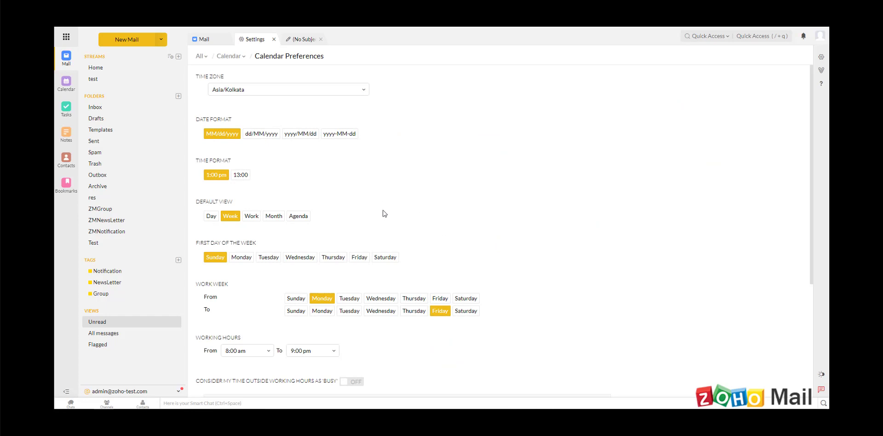
scroll(324, 115, "down", 1)
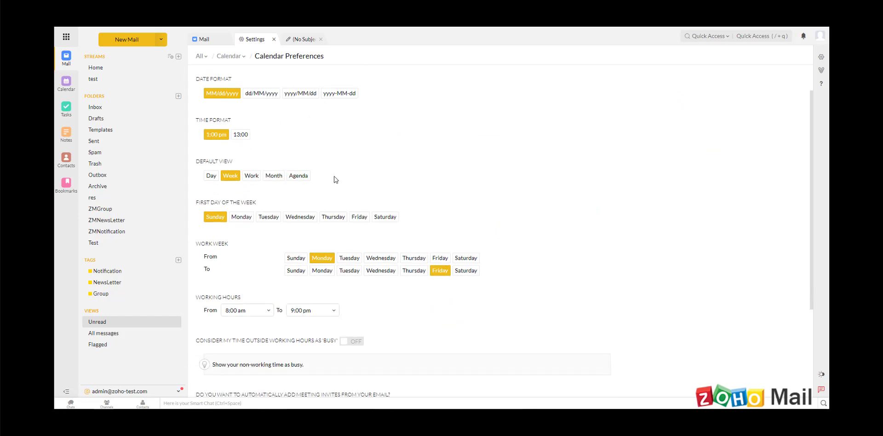
scroll(336, 179, "down", 4)
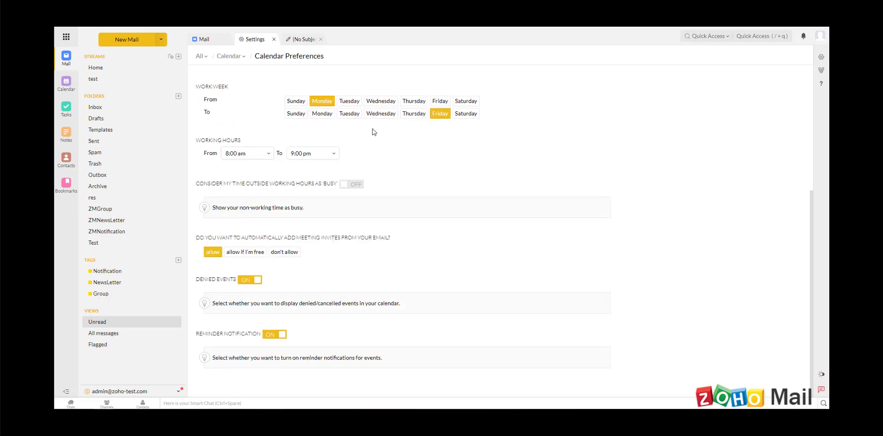
scroll(374, 132, "up", 5)
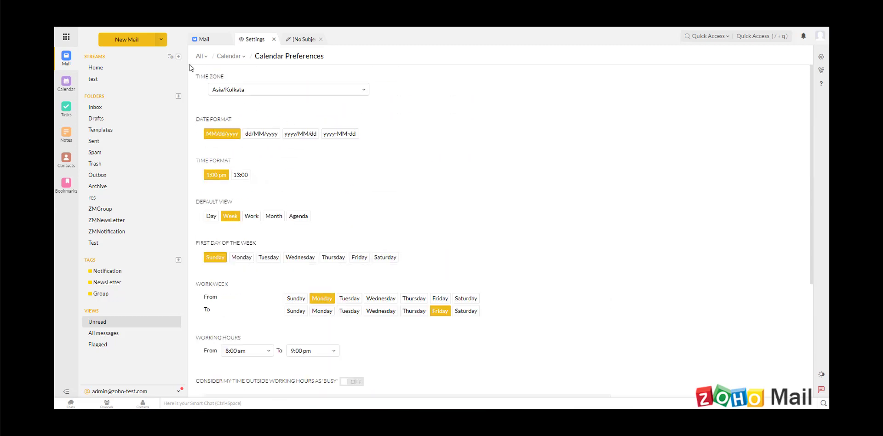
View the calendar's Email Notification settings and its Import options for ICS files and calendar URLs
left_click(198, 57)
scroll(198, 57, "down", 5)
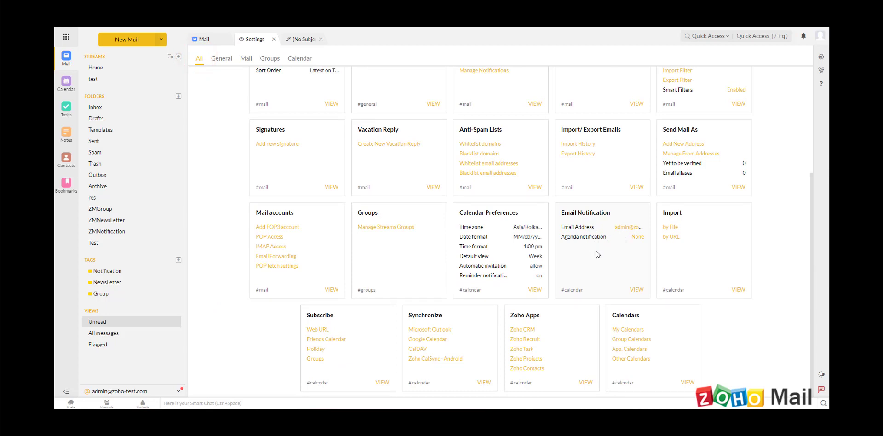
left_click(596, 250)
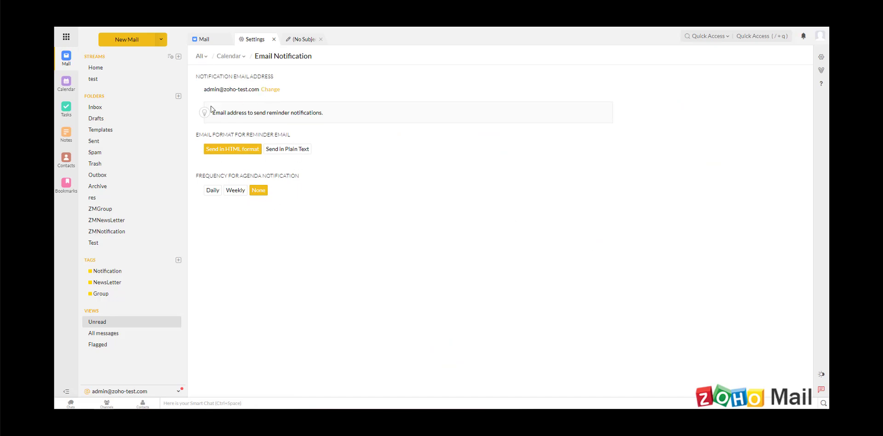
left_click(199, 56)
scroll(654, 228, "down", 5)
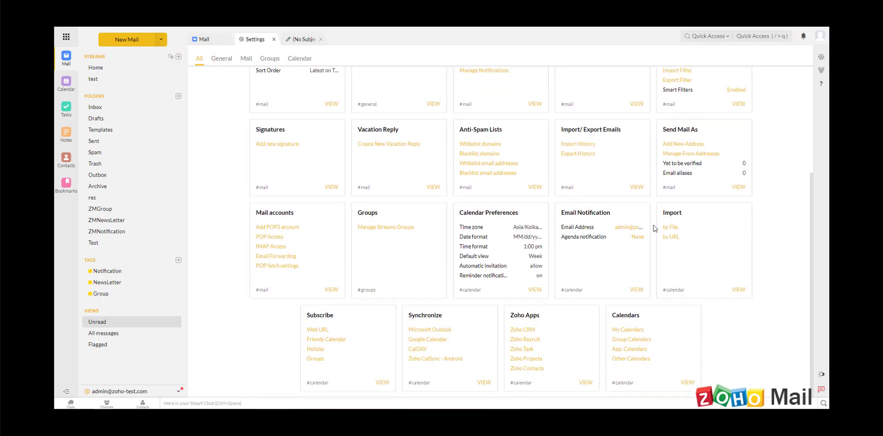
left_click(701, 230)
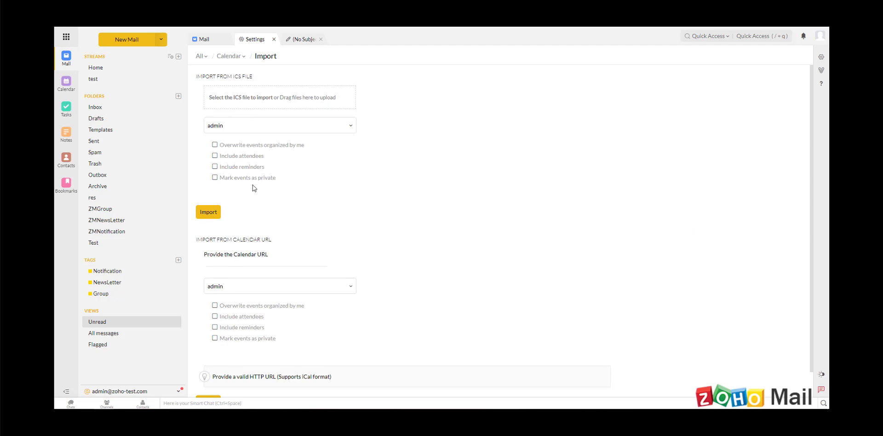
Open the calendar Subscribe settings and examine the web URL, contact, holiday and group calendar options
left_click(199, 55)
scroll(685, 236, "down", 3)
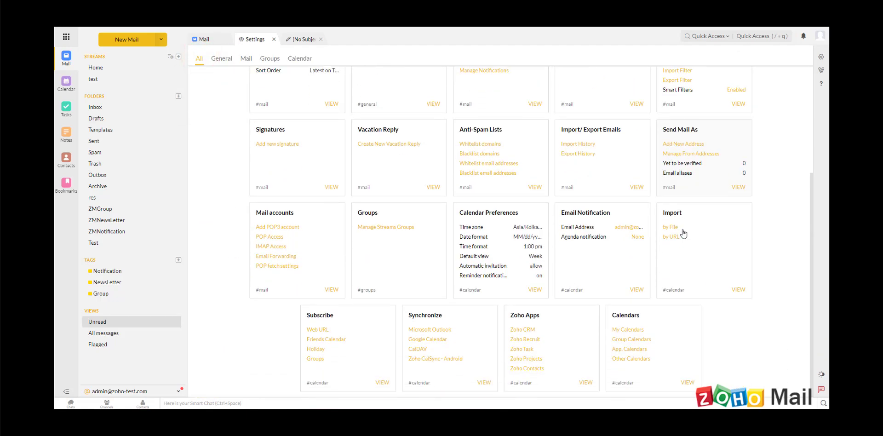
left_click(375, 330)
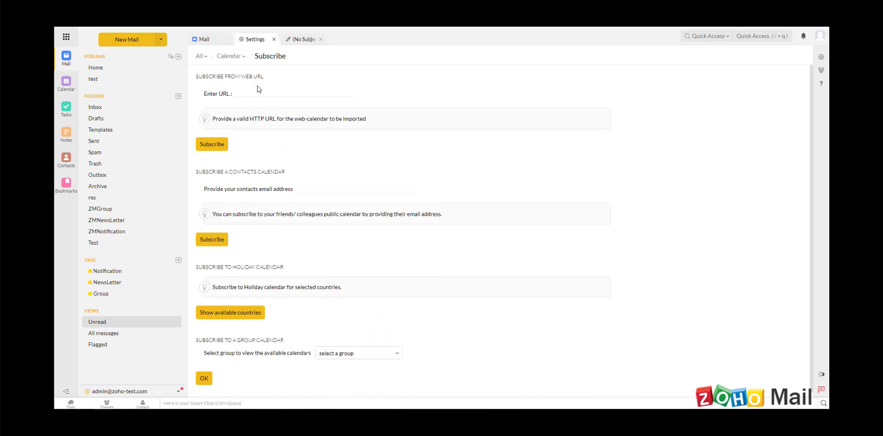
scroll(283, 122, "down", 1)
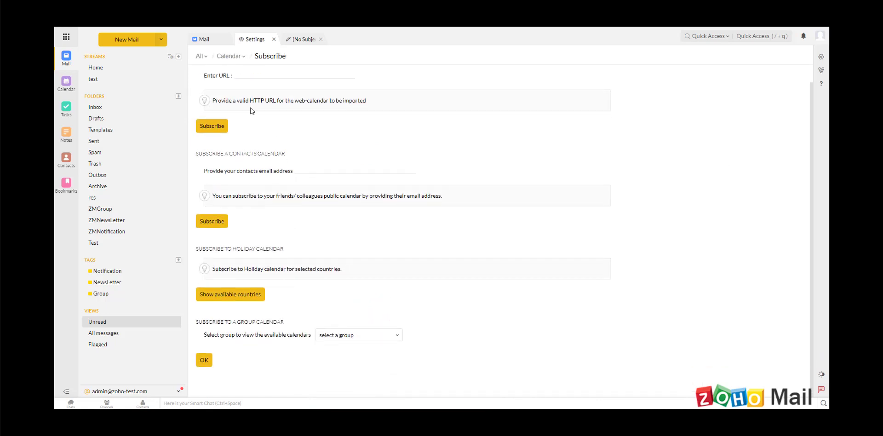
Open the calendar Synchronize settings to view the available sync services
left_click(199, 56)
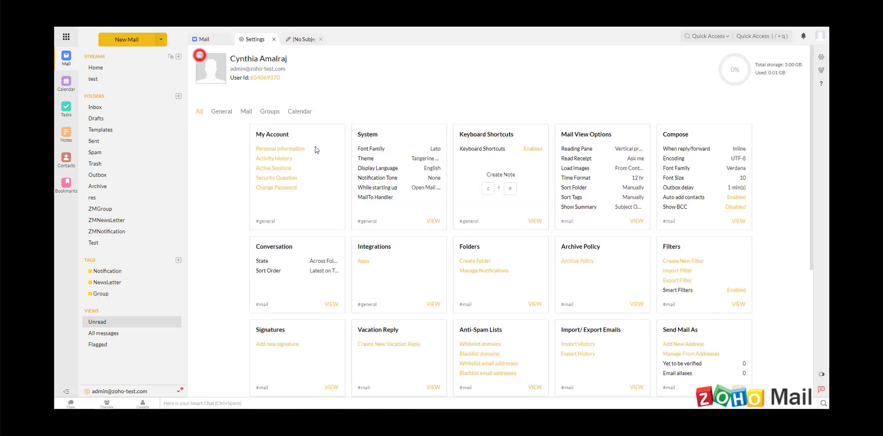
scroll(453, 261, "down", 3)
left_click(479, 331)
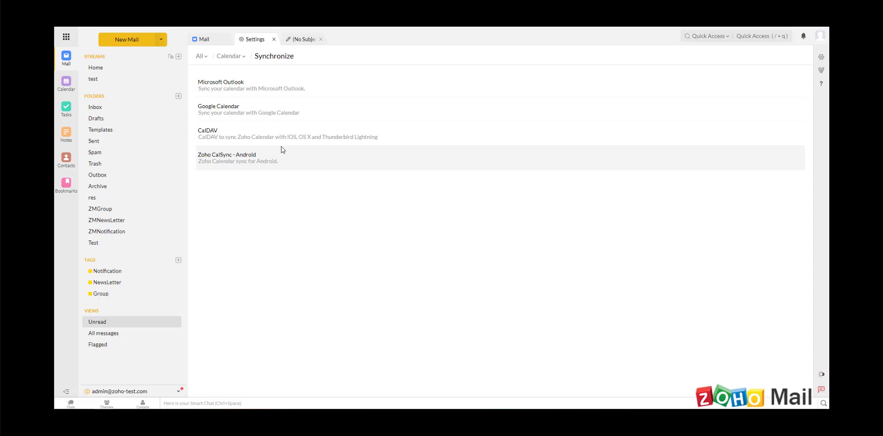
Return to the settings overview and show its remaining calendar-related settings
left_click(200, 56)
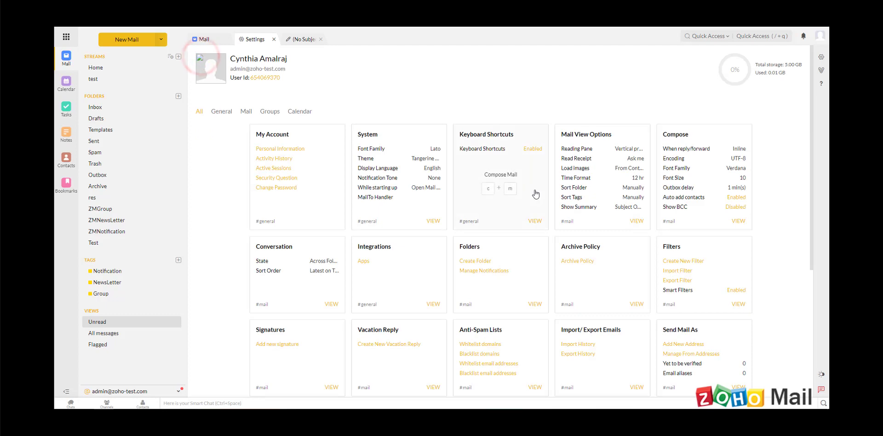
scroll(535, 194, "down", 5)
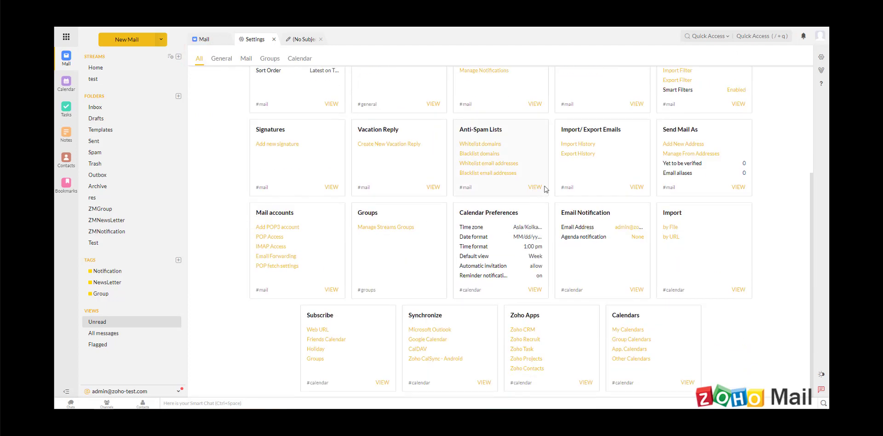